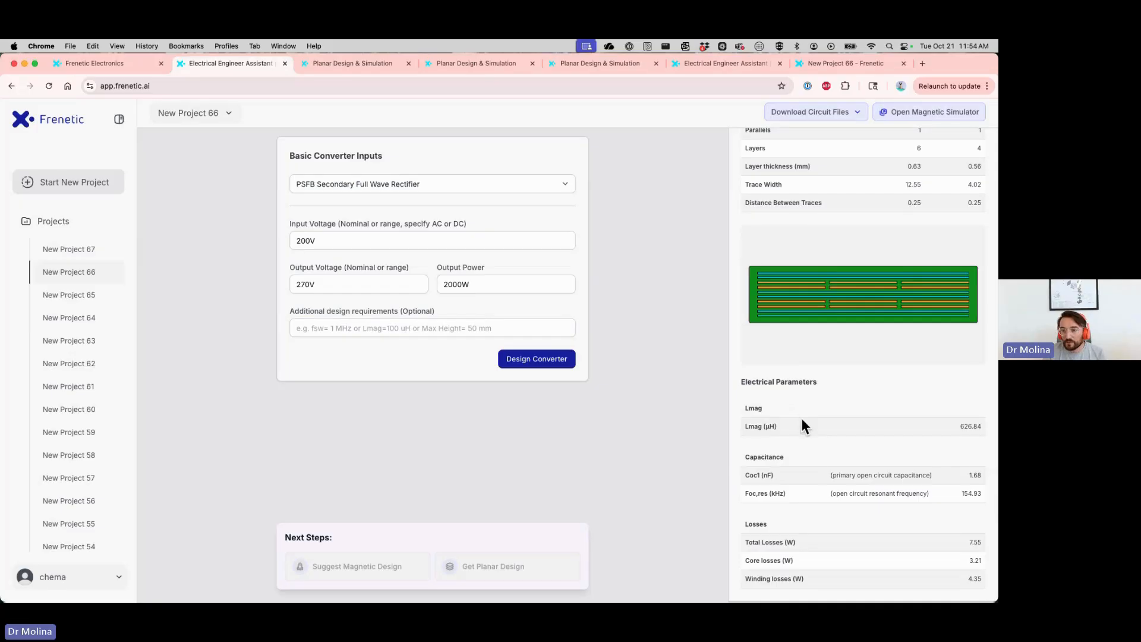
Bring up the third open Planar Design & Simulation page, reload it, and reposition the browser window on the desktop
scroll(795, 433, up, 5)
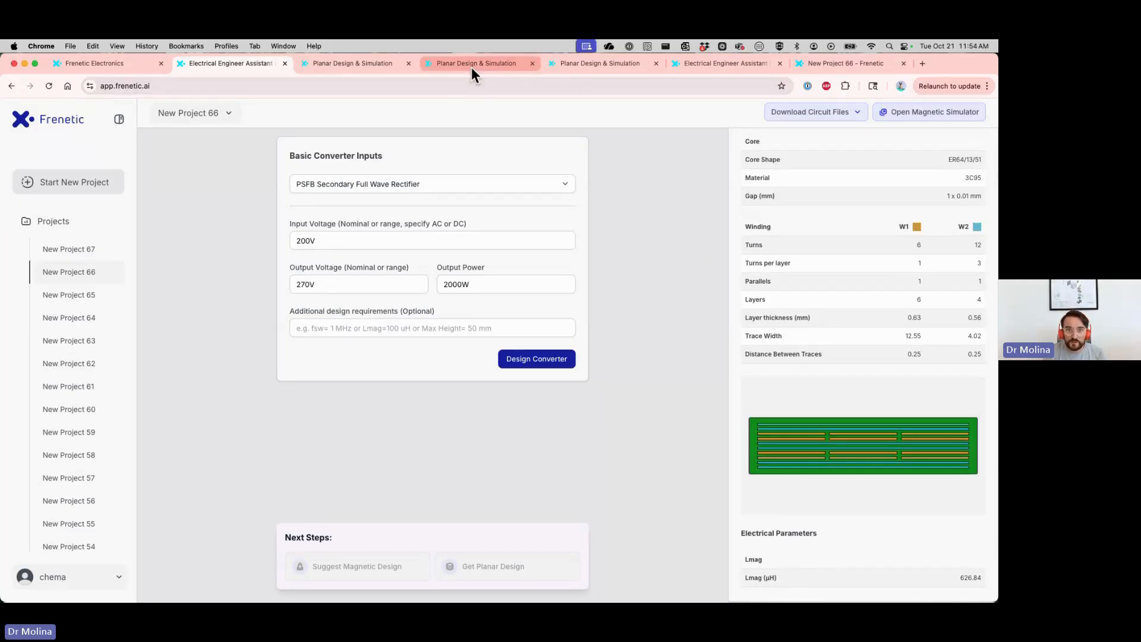
click(594, 63)
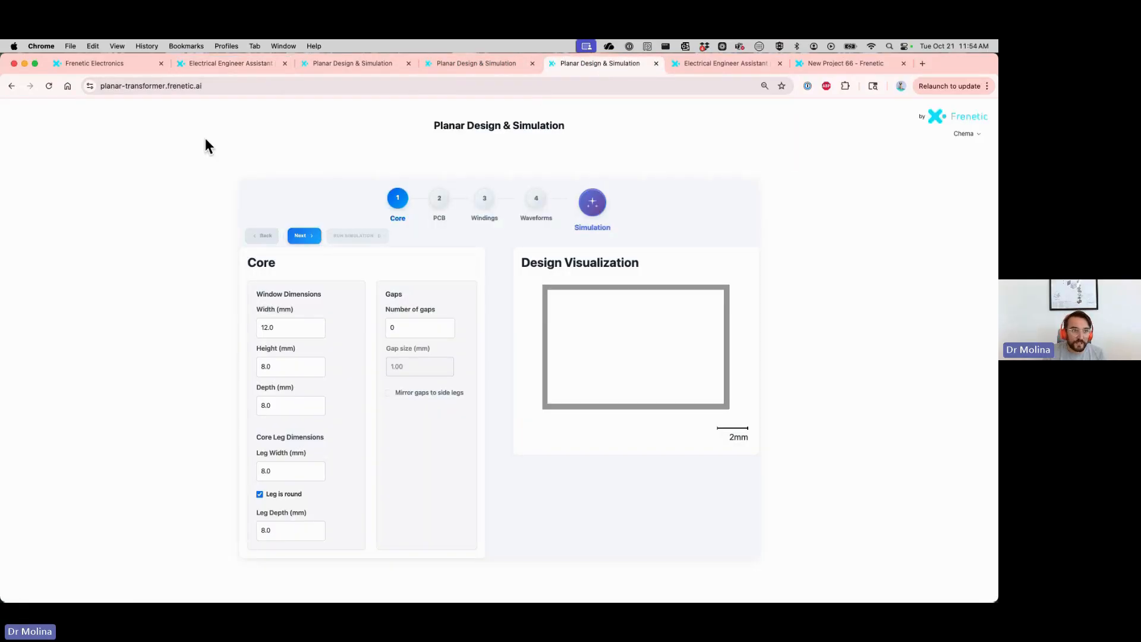
click(50, 86)
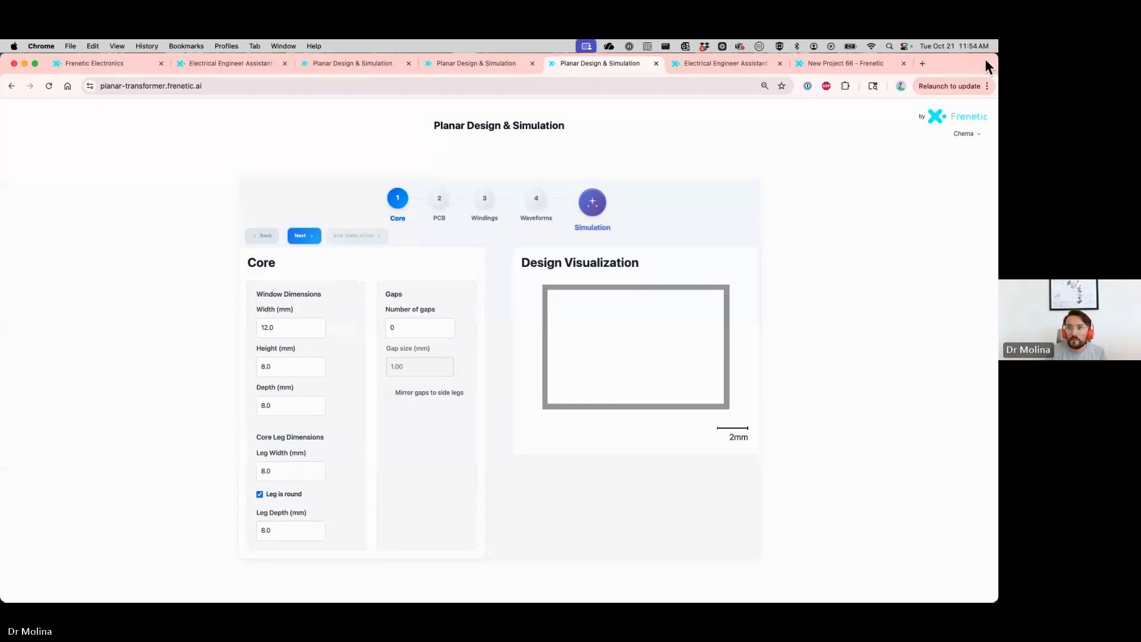
drag(986, 60, 937, 67)
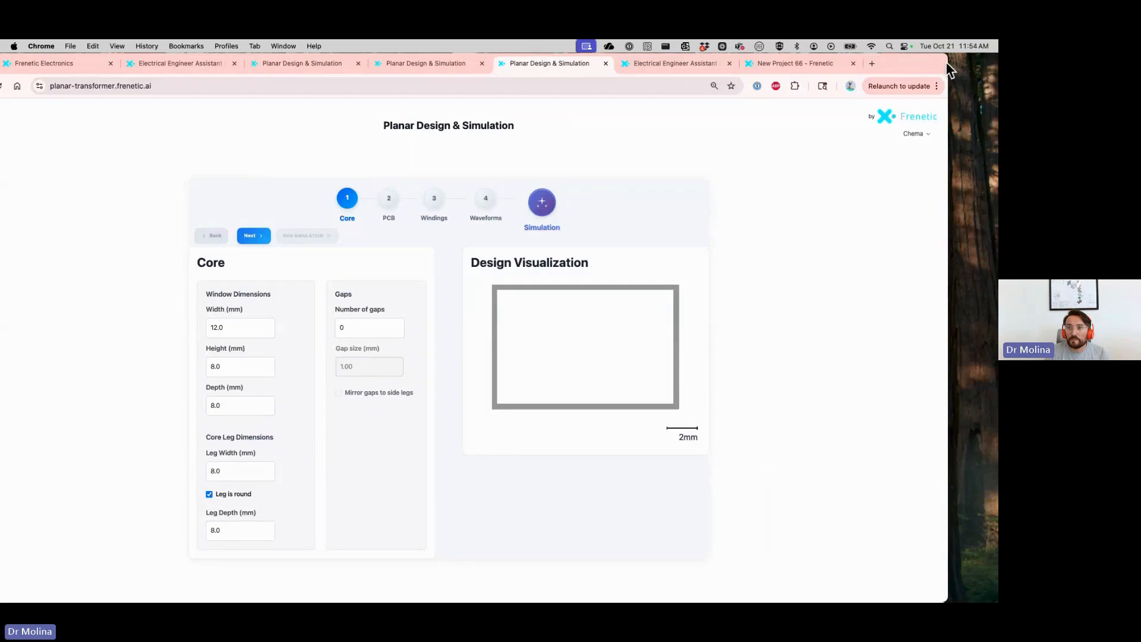
drag(946, 57, 945, 76)
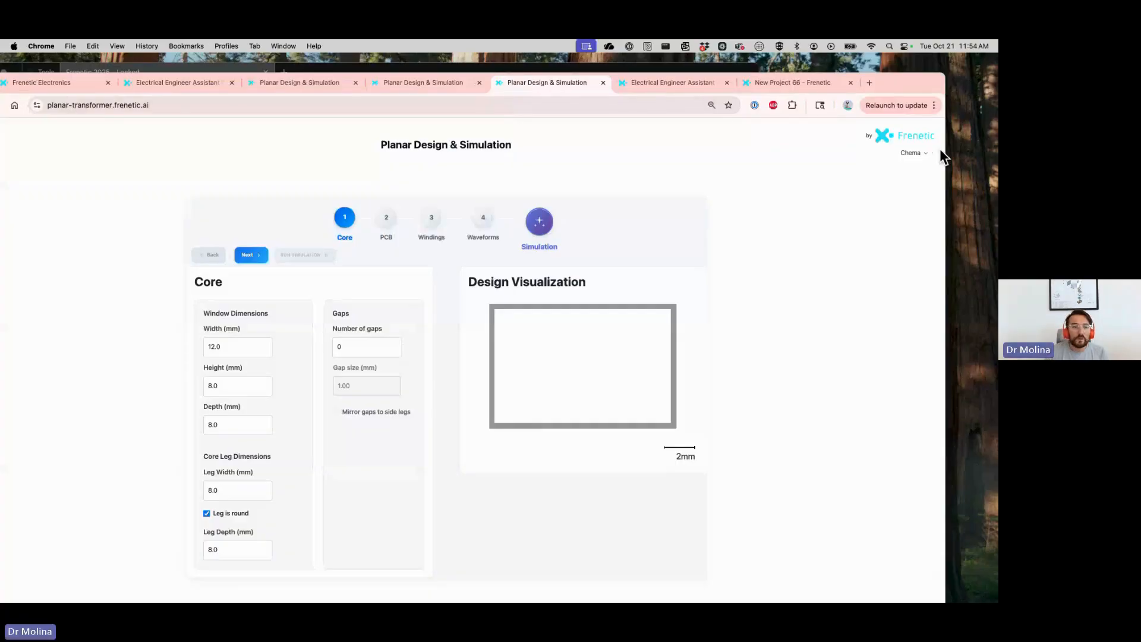
drag(900, 82, 952, 81)
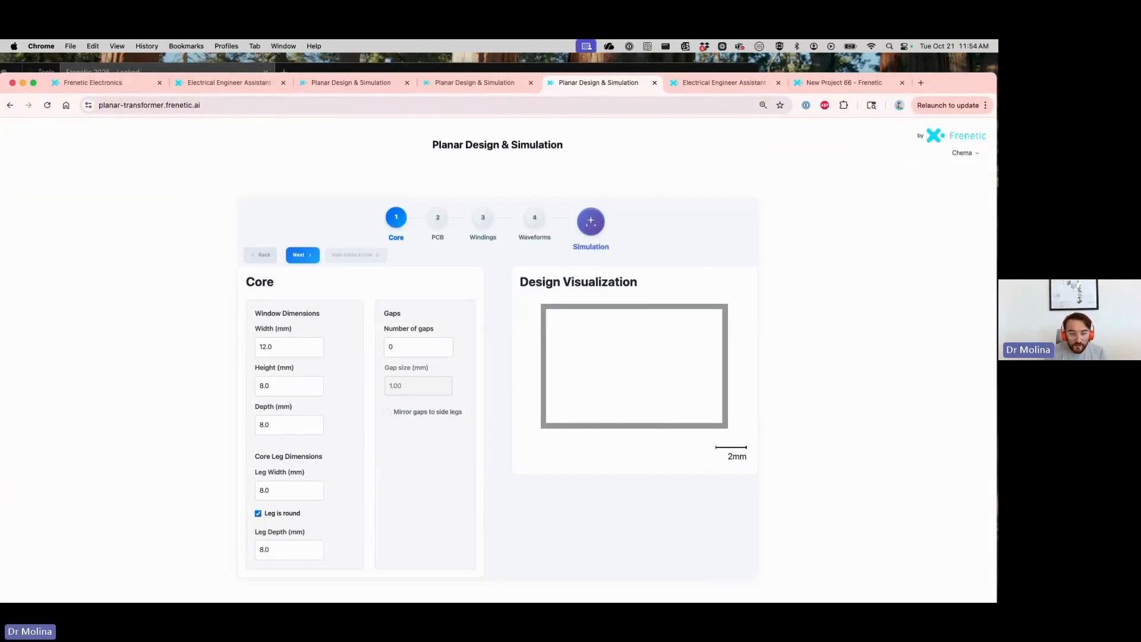
Switch to PDF Expert and review the Planar Transformer Design Example slides back to the Full-bridge Boost converter specifications
key(super+Tab)
scroll(410, 365, up, 3)
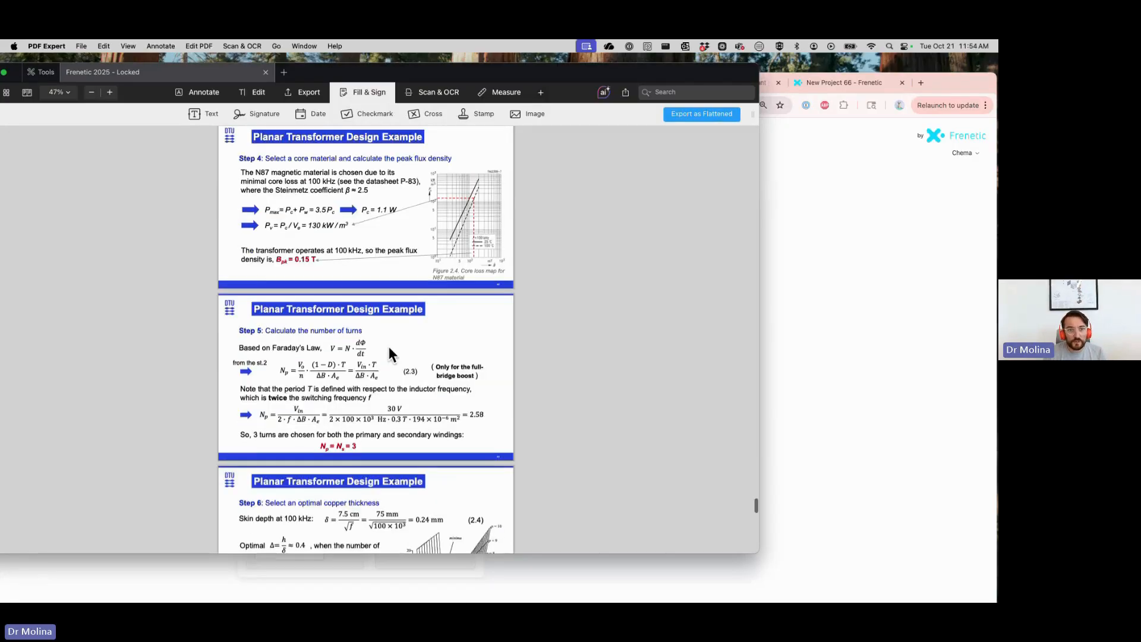
scroll(389, 352, up, 15)
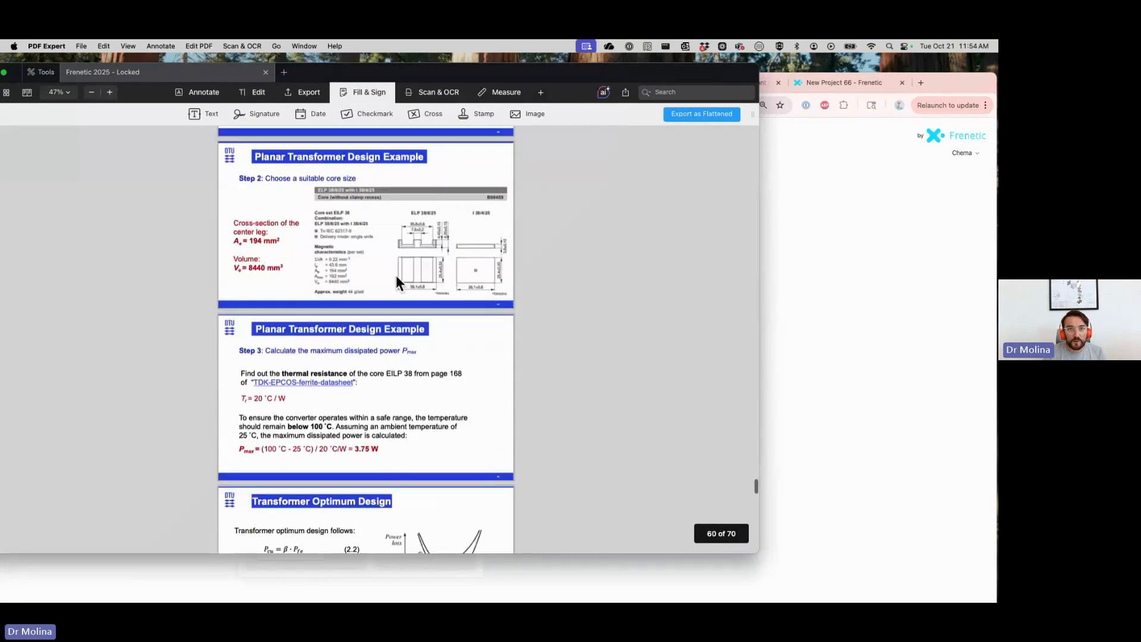
scroll(394, 286, up, 5)
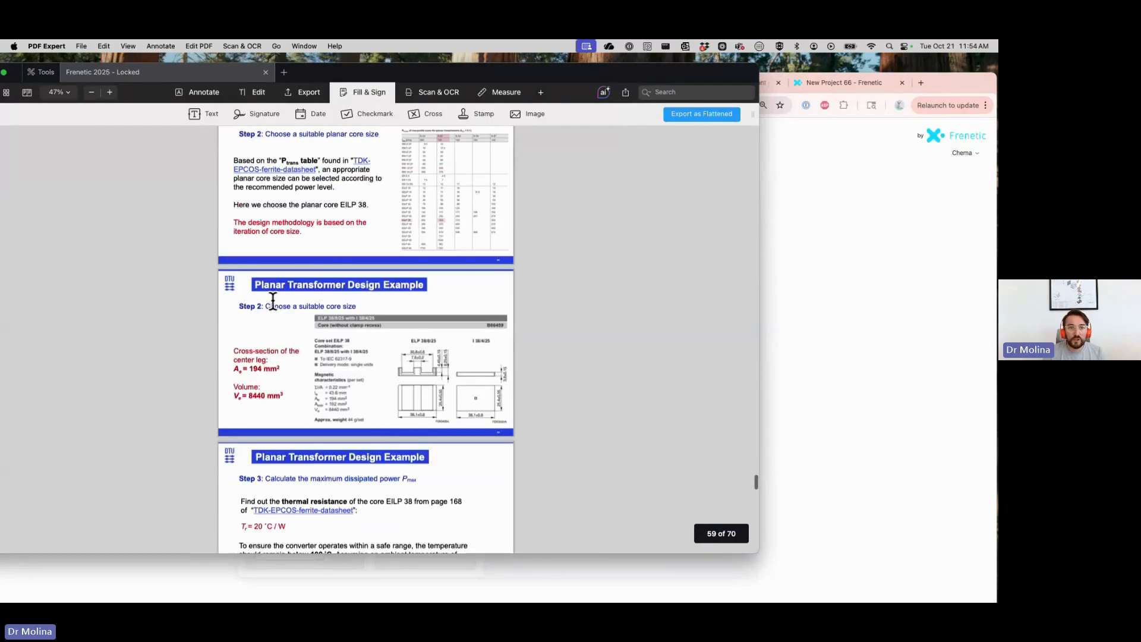
scroll(272, 301, up, 6)
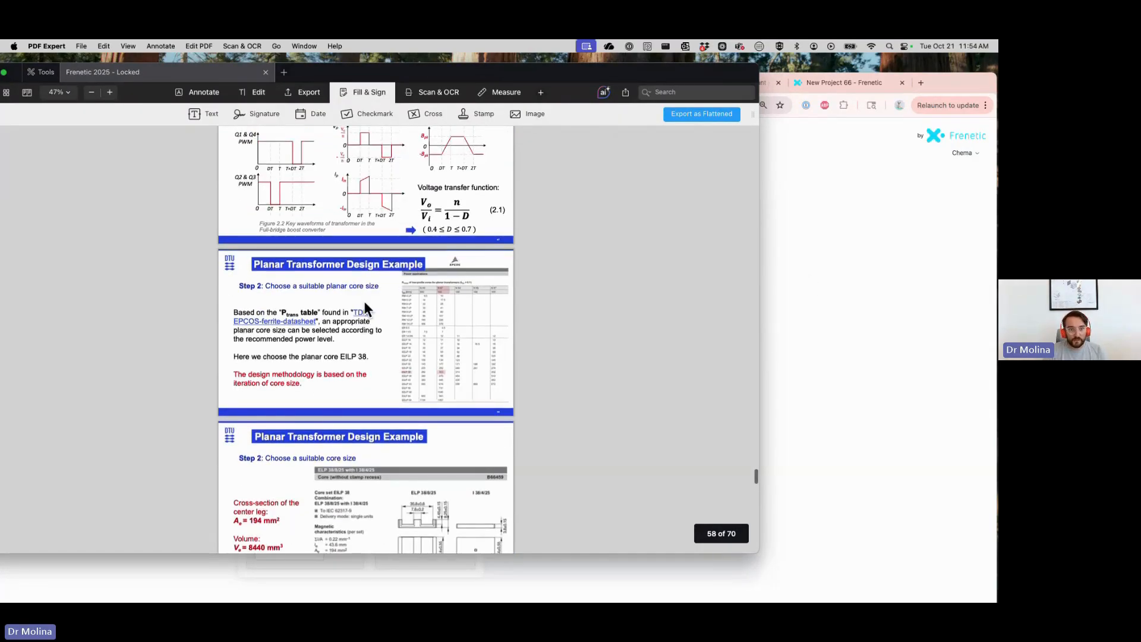
scroll(364, 301, up, 4)
scroll(364, 301, up, 5)
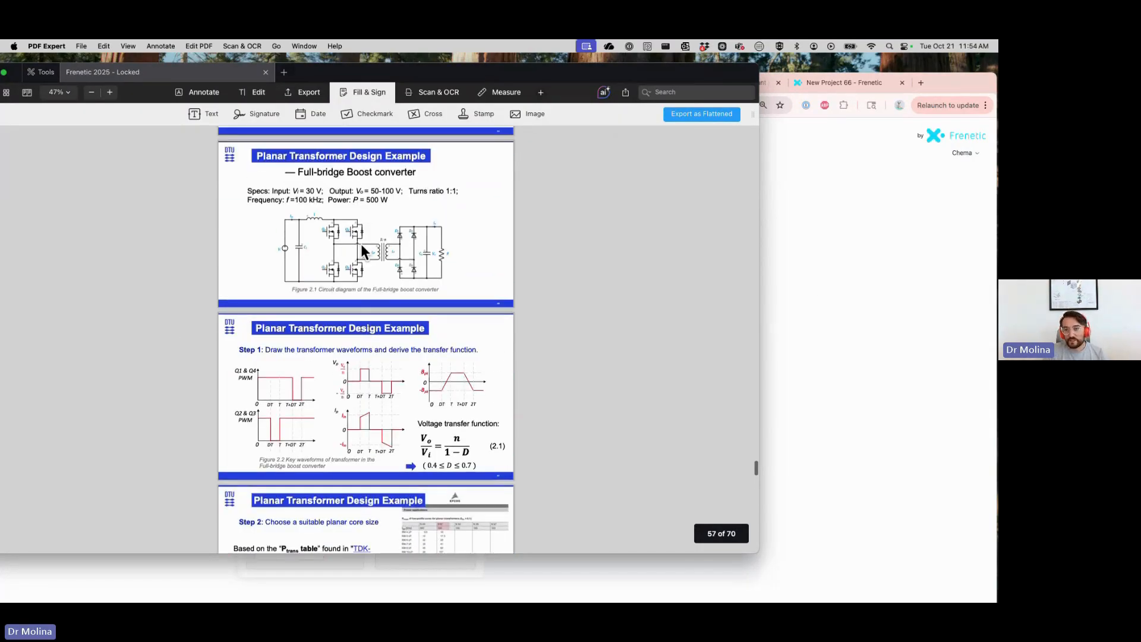
Return to the planar simulator in Chrome and set the core window to 11.6 mm width, 4.8 mm height and 25.8 mm depth
click(788, 303)
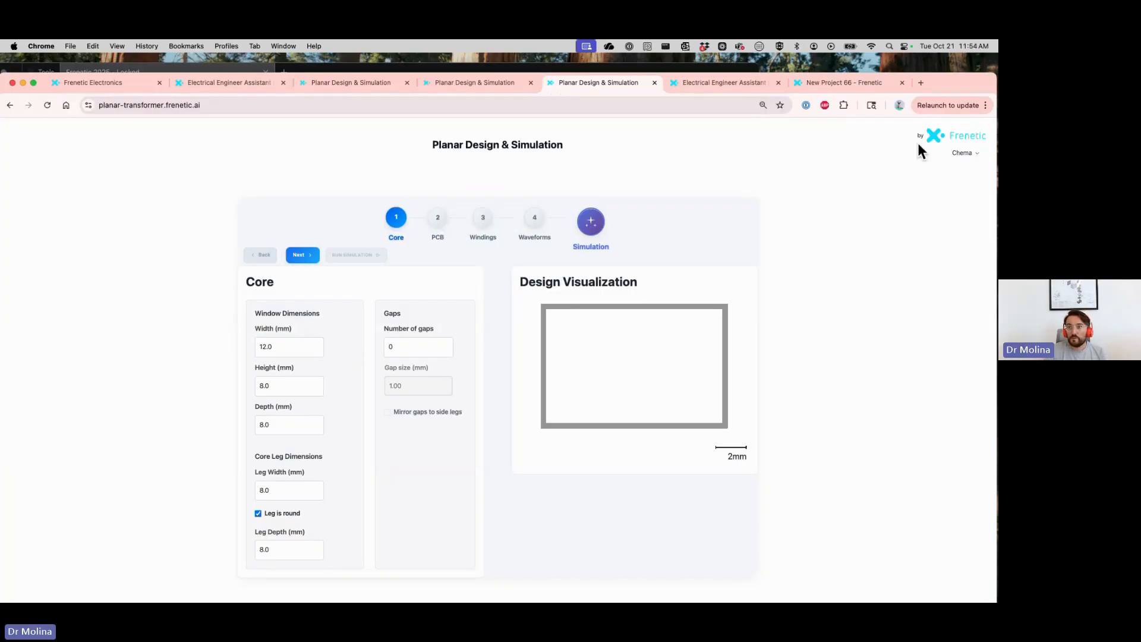
drag(967, 73, 970, 74)
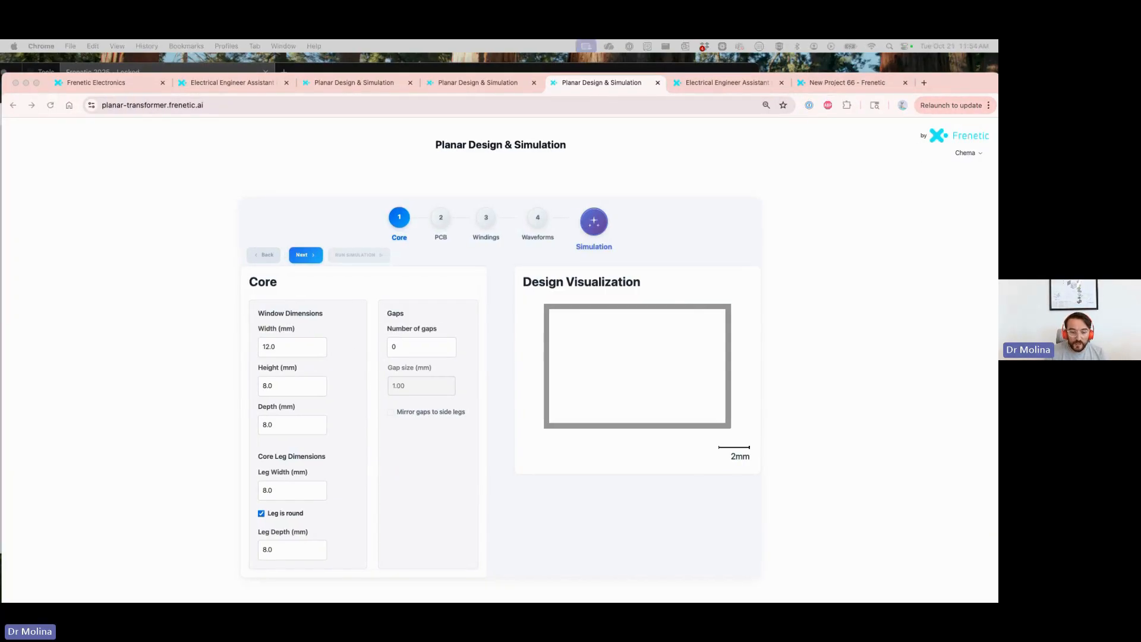
click(288, 349)
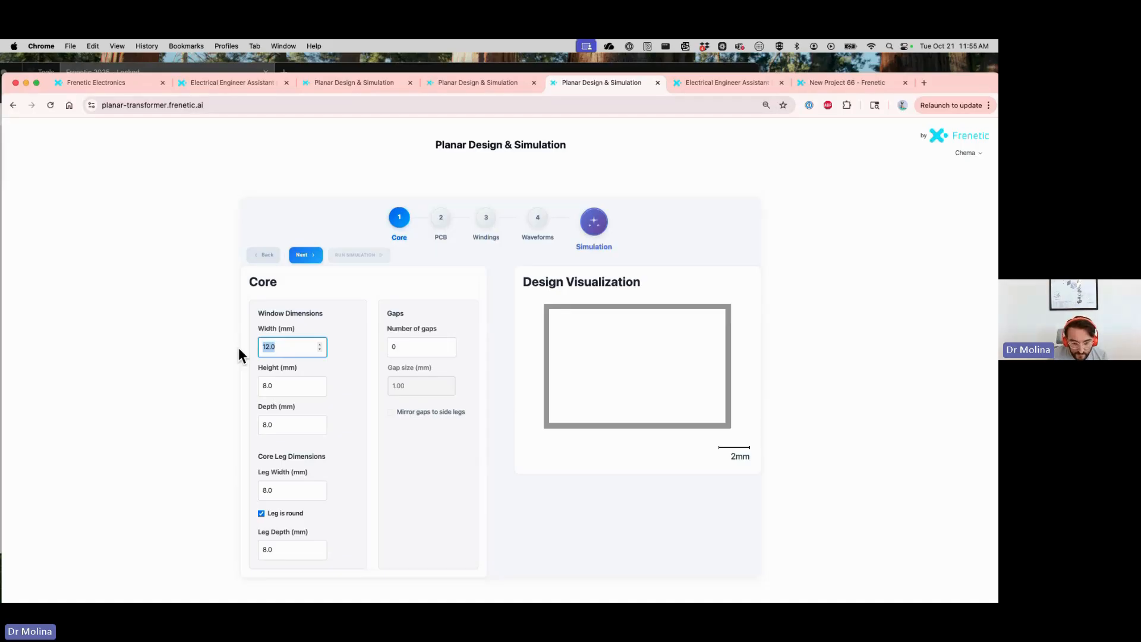
text(11.6)
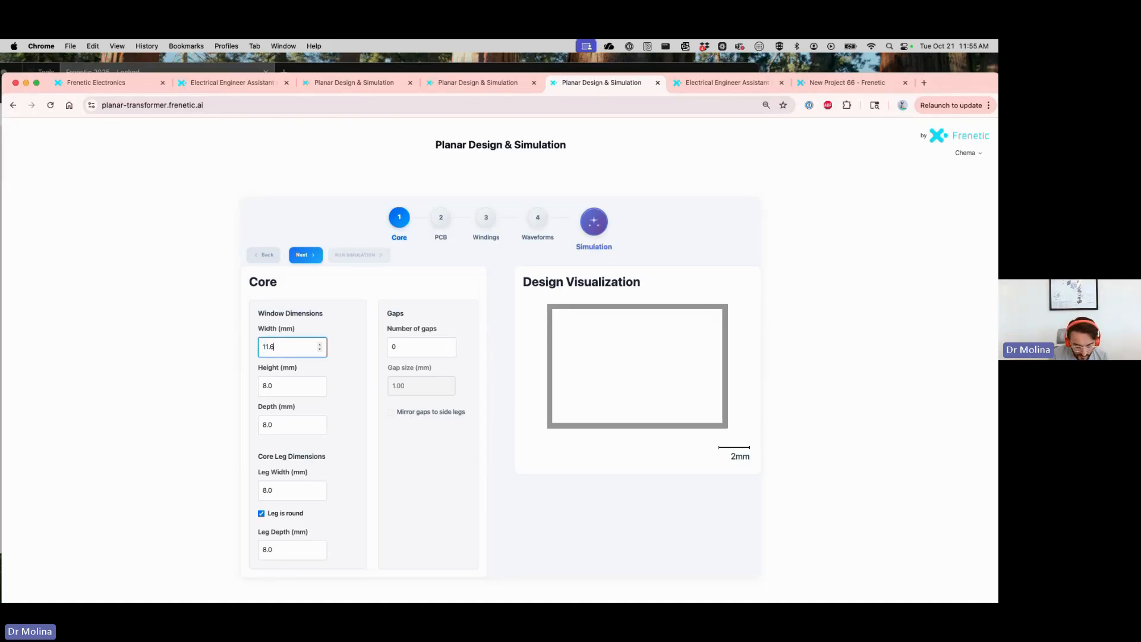
key(Tab)
text(4.)
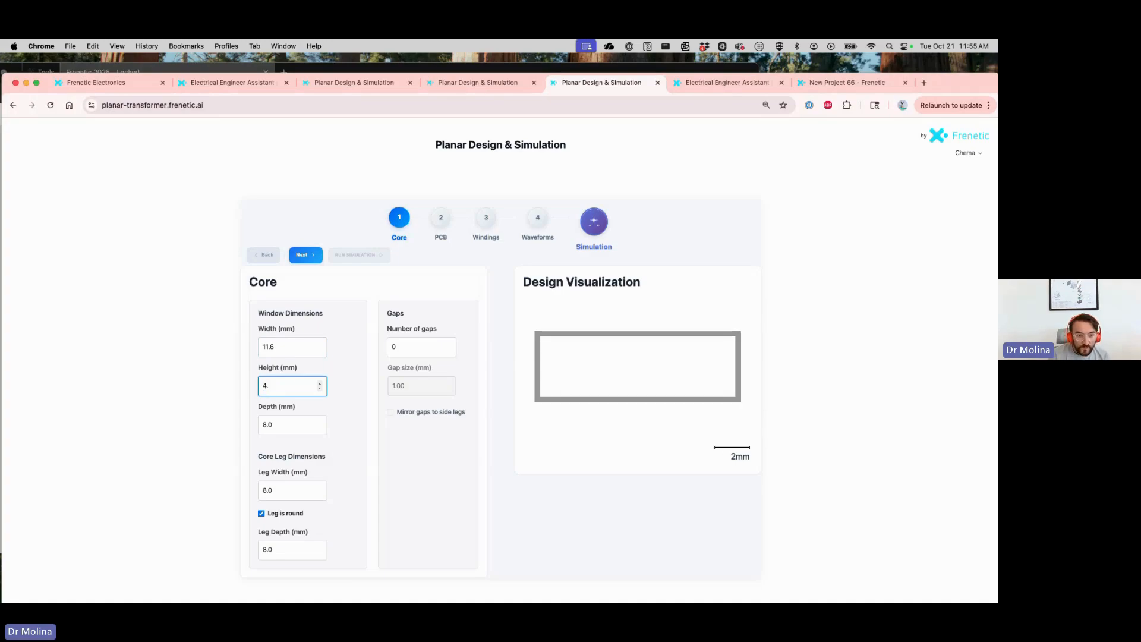
text(8)
key(Tab)
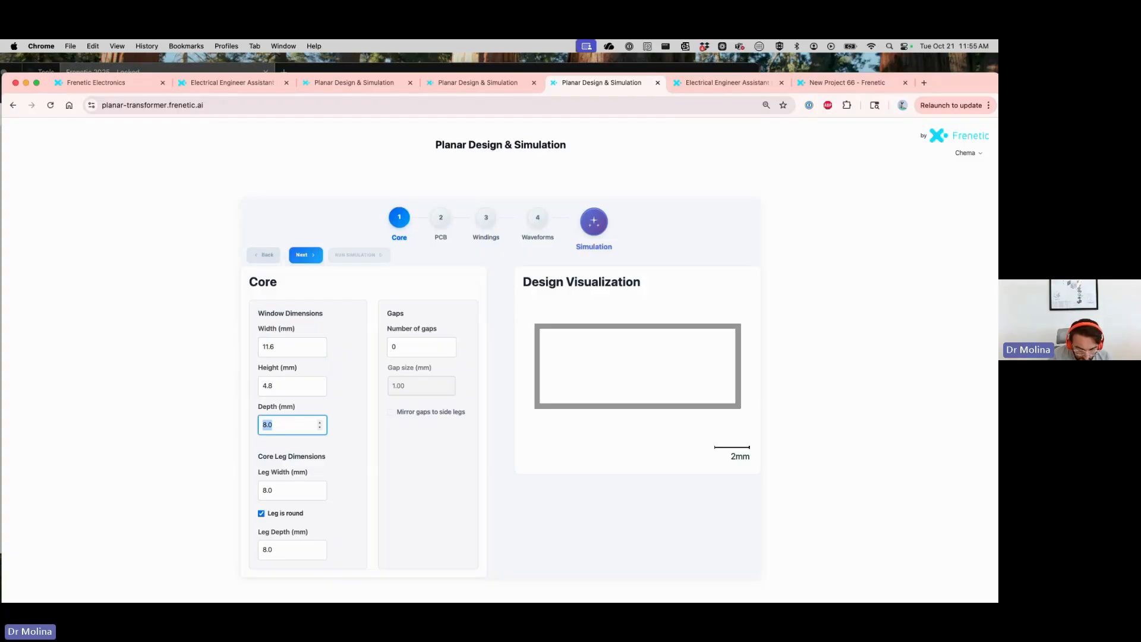
text(25.8)
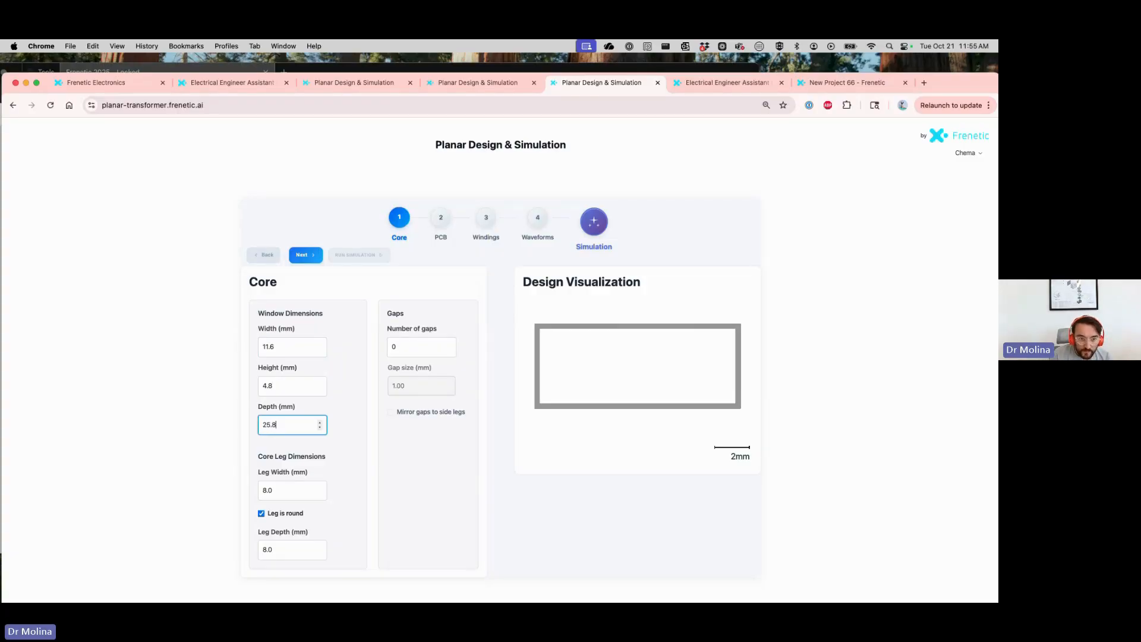
key(Tab)
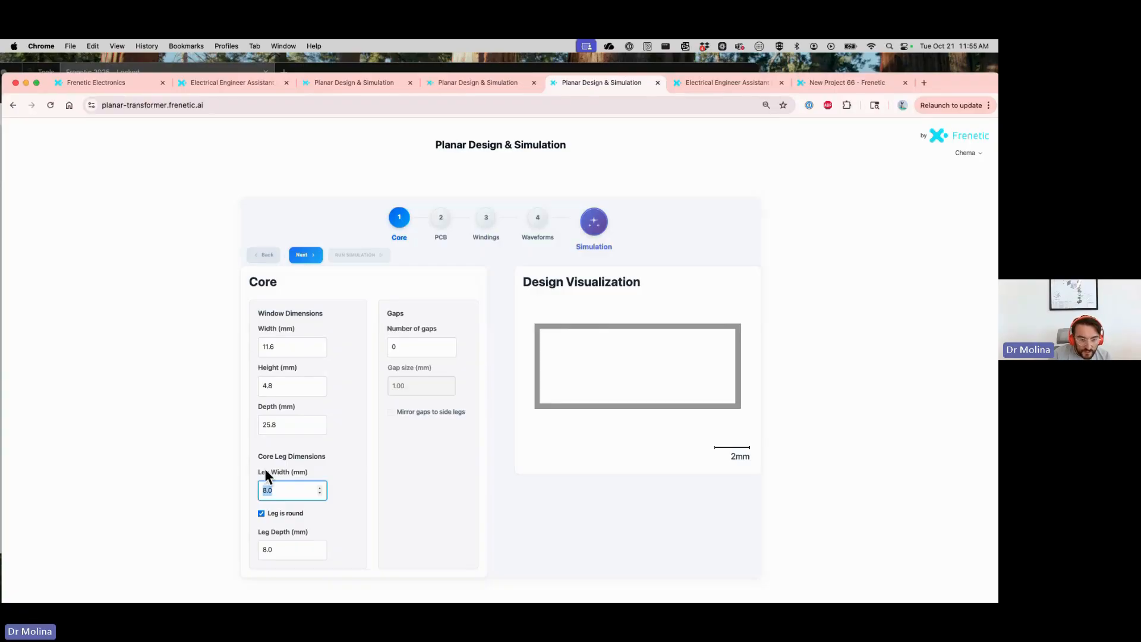
Make the core leg non-round and set its width to 7.9 mm and its depth to 24.6 mm
click(261, 514)
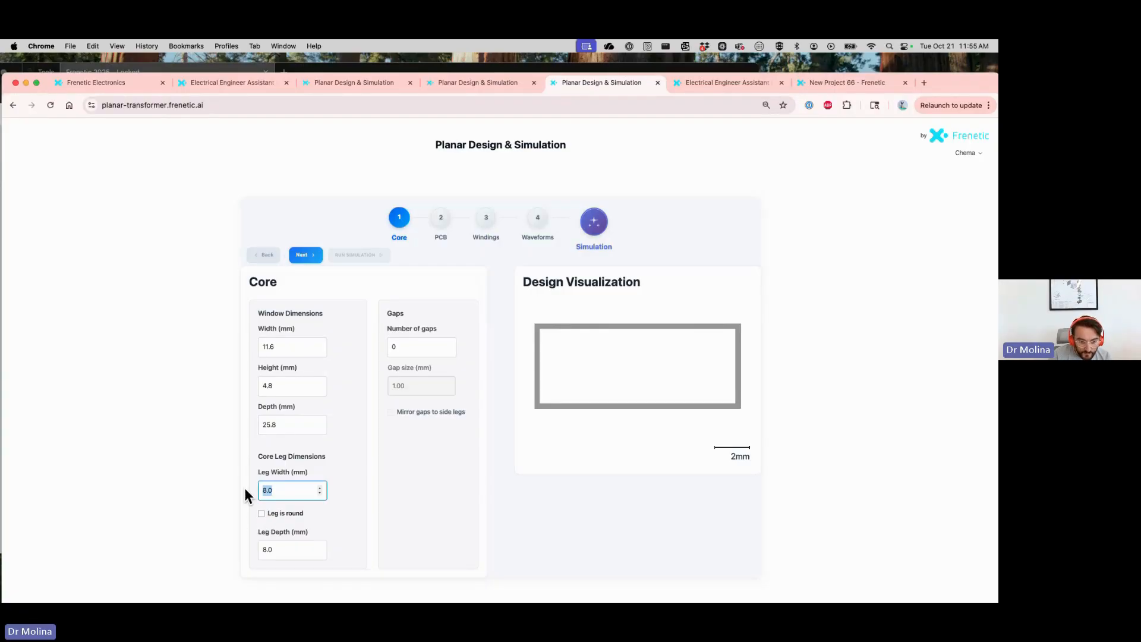
text(7)
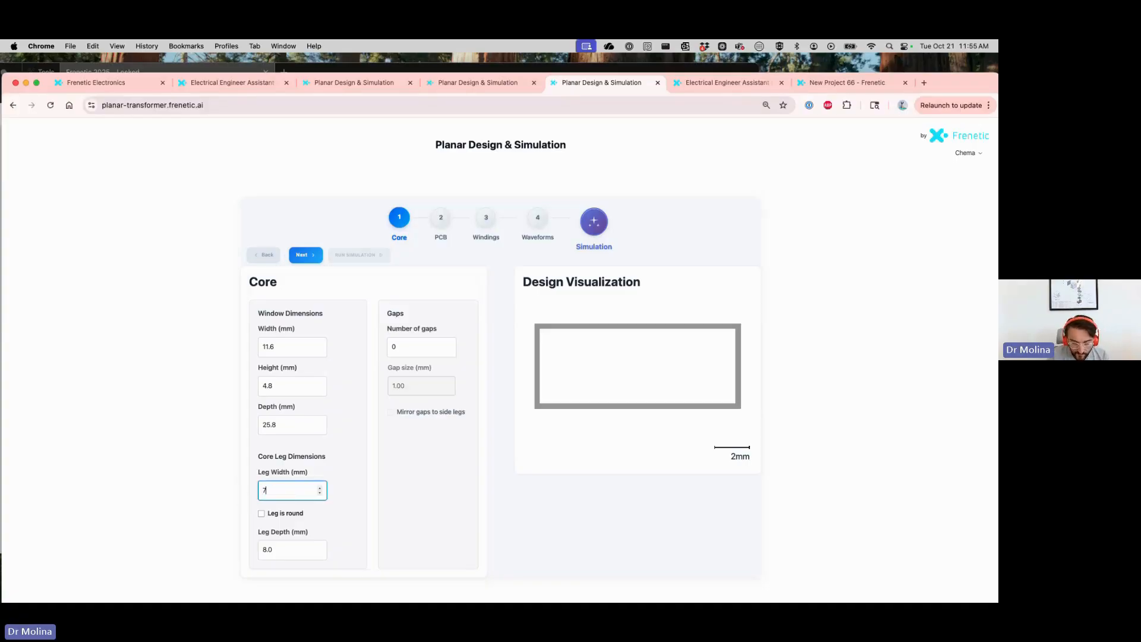
text(.9)
key(Tab)
key(Tab)
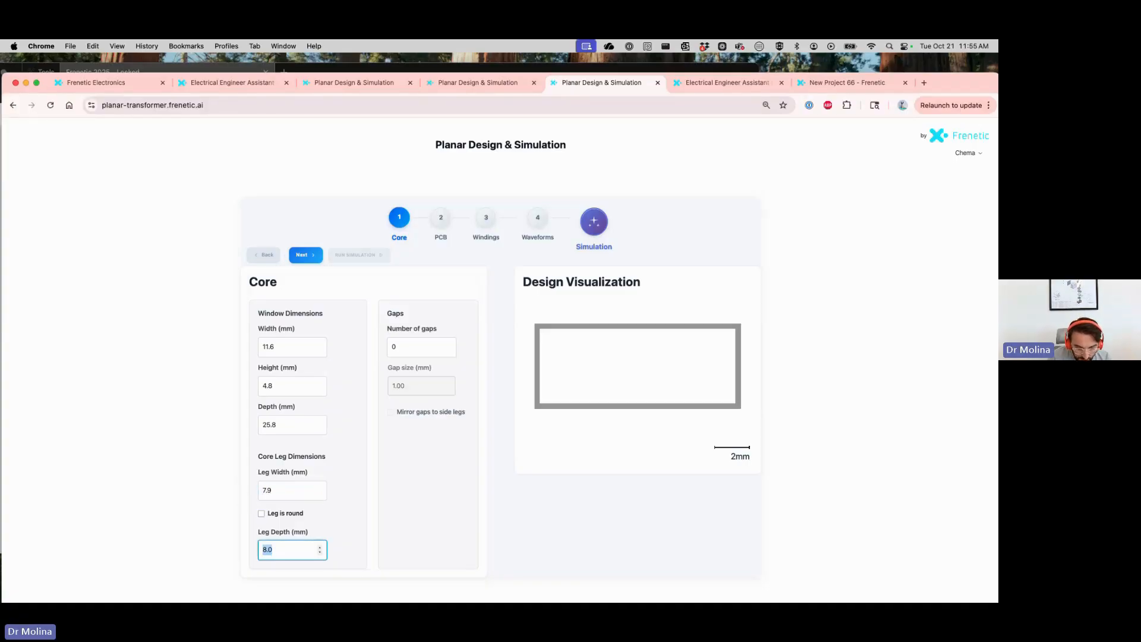
text(2)
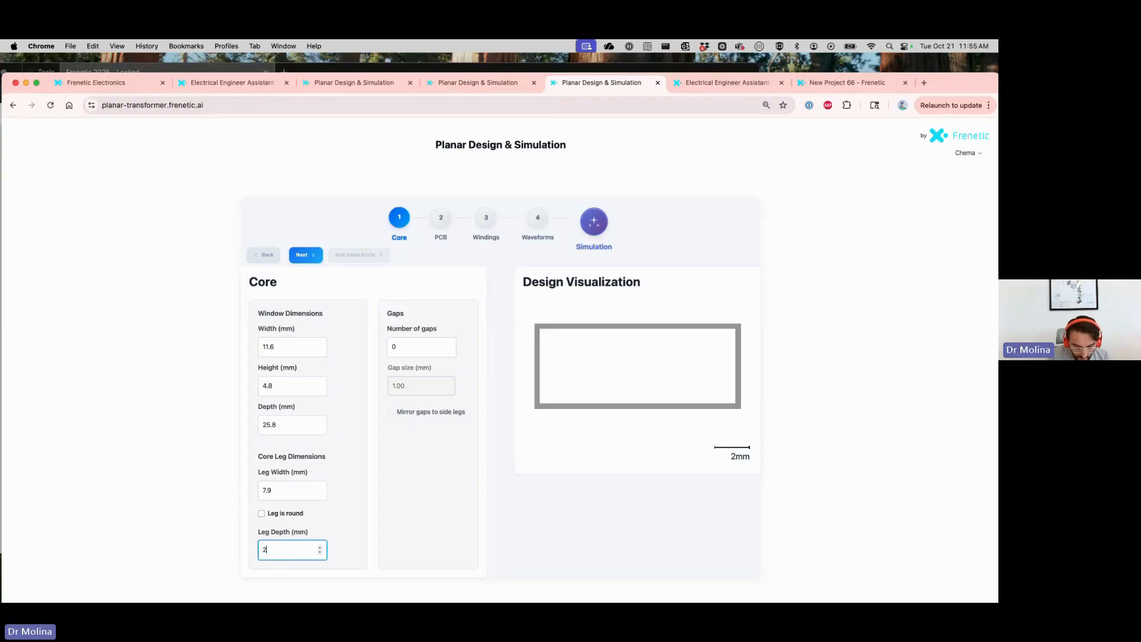
text(4.6)
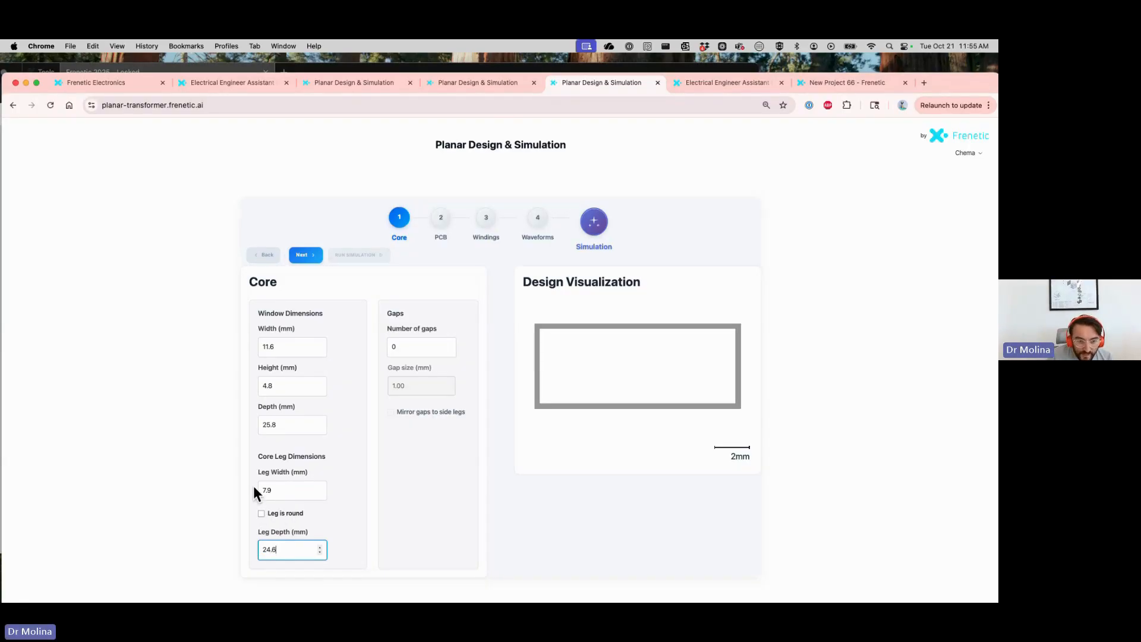
Proceed to the PCB stage and set the PCB width to 10.8 mm
scroll(202, 440, down, 1)
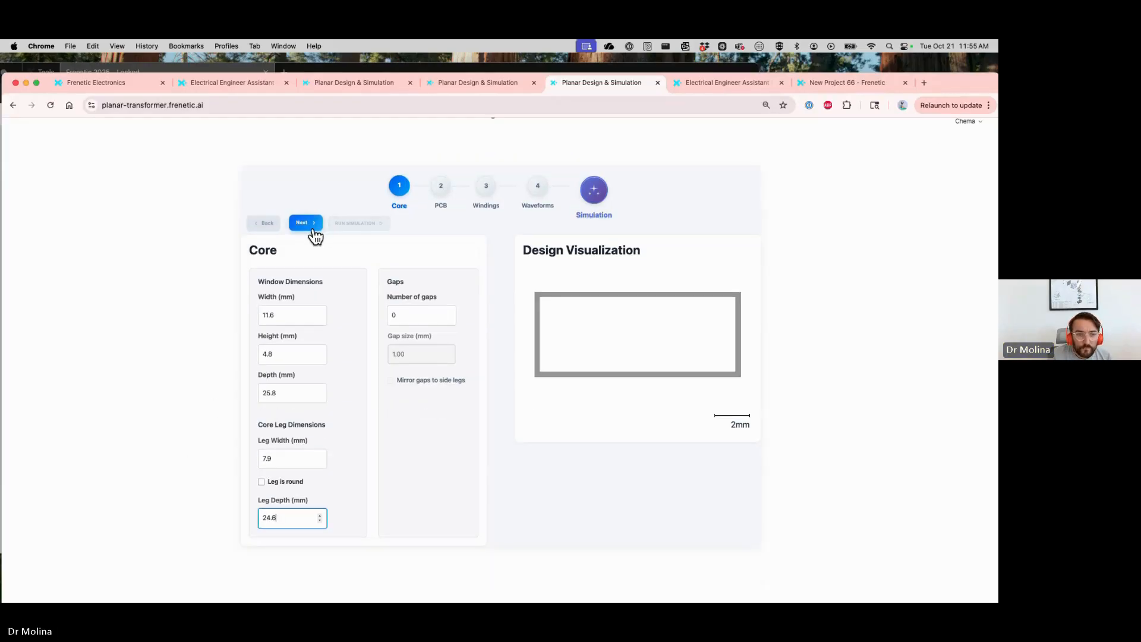
click(311, 235)
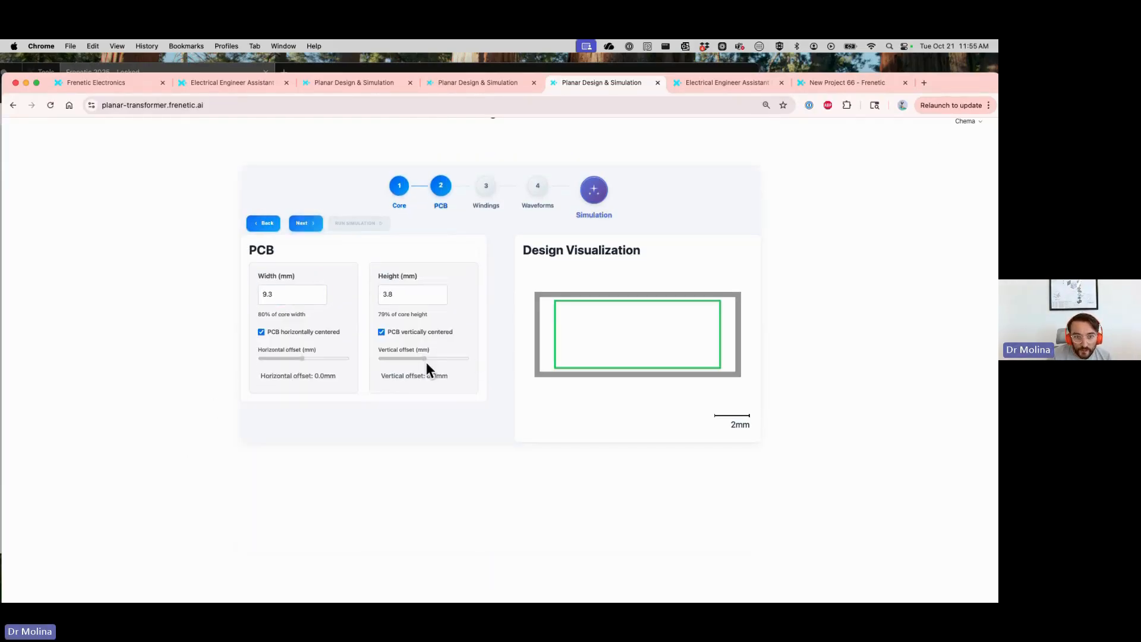
double_click(279, 296)
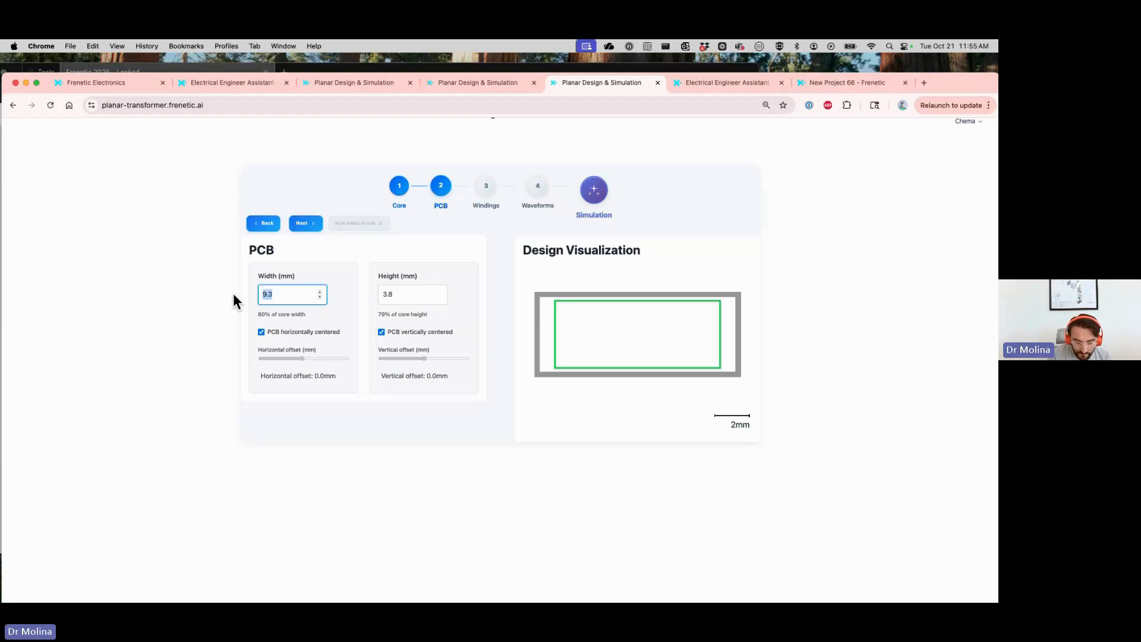
text(10)
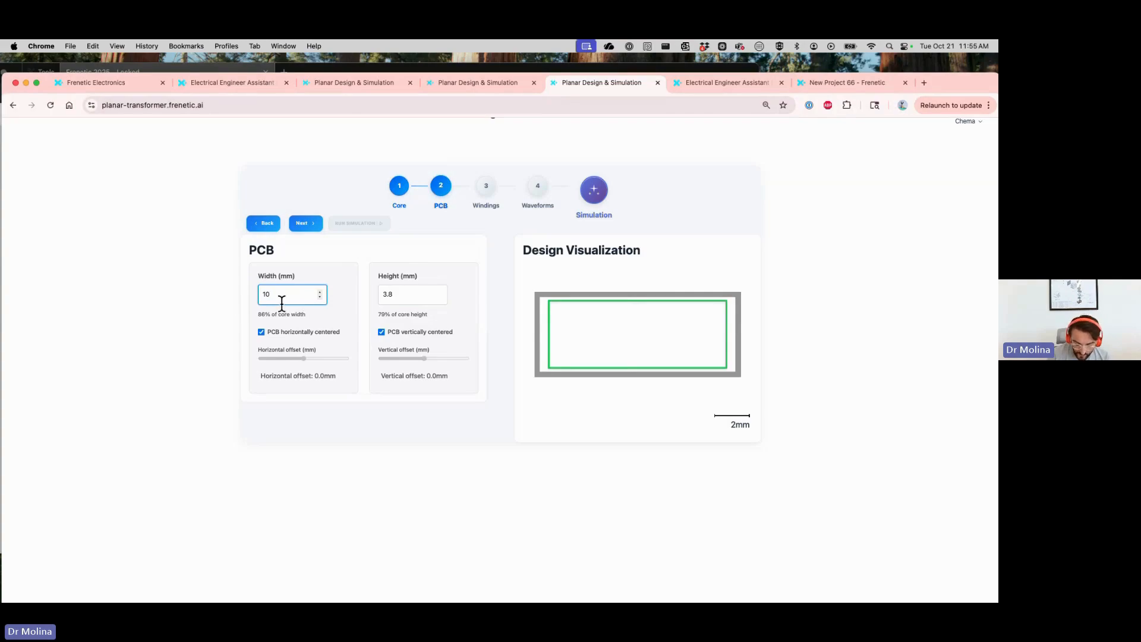
text(.8)
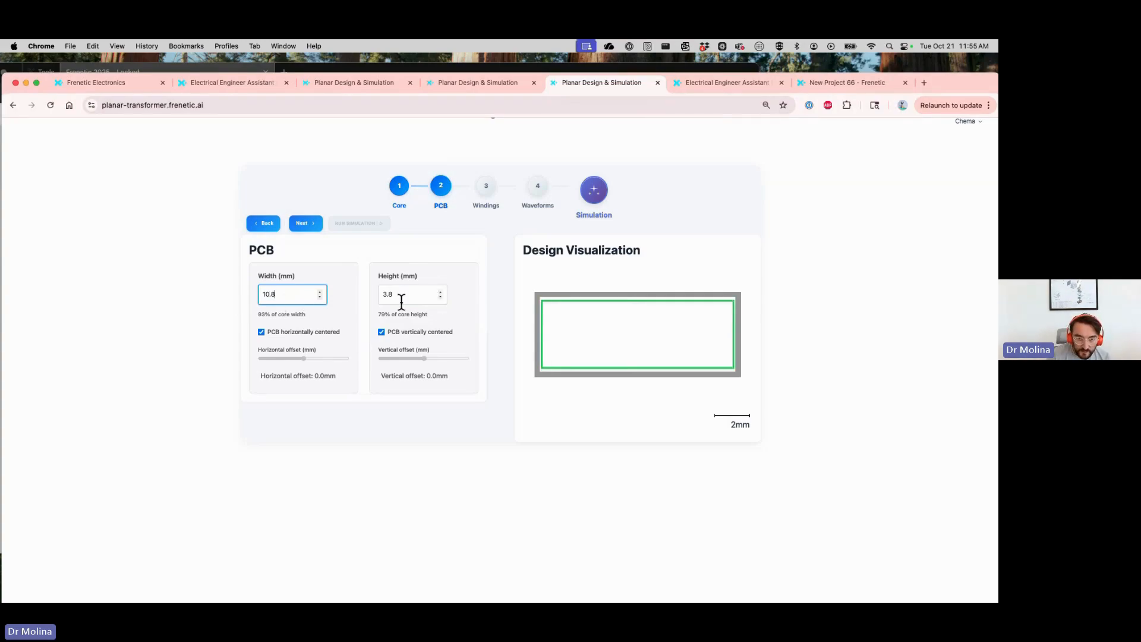
Turn off vertical centering of the PCB, set its height to 2 mm and its vertical offset to 0.9 mm
click(382, 332)
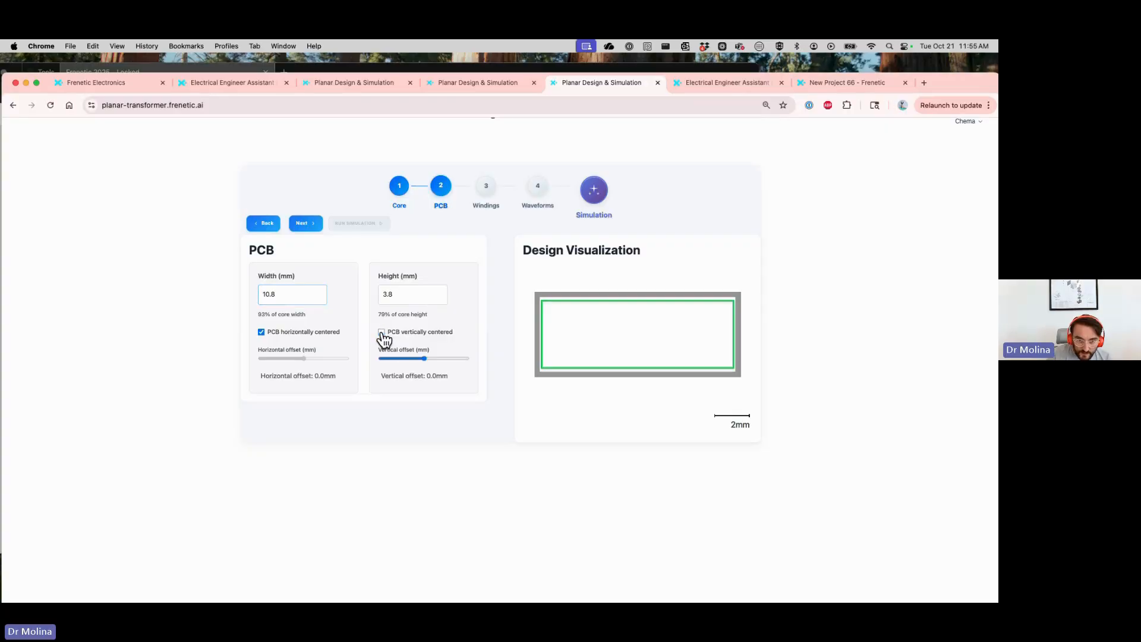
click(396, 297)
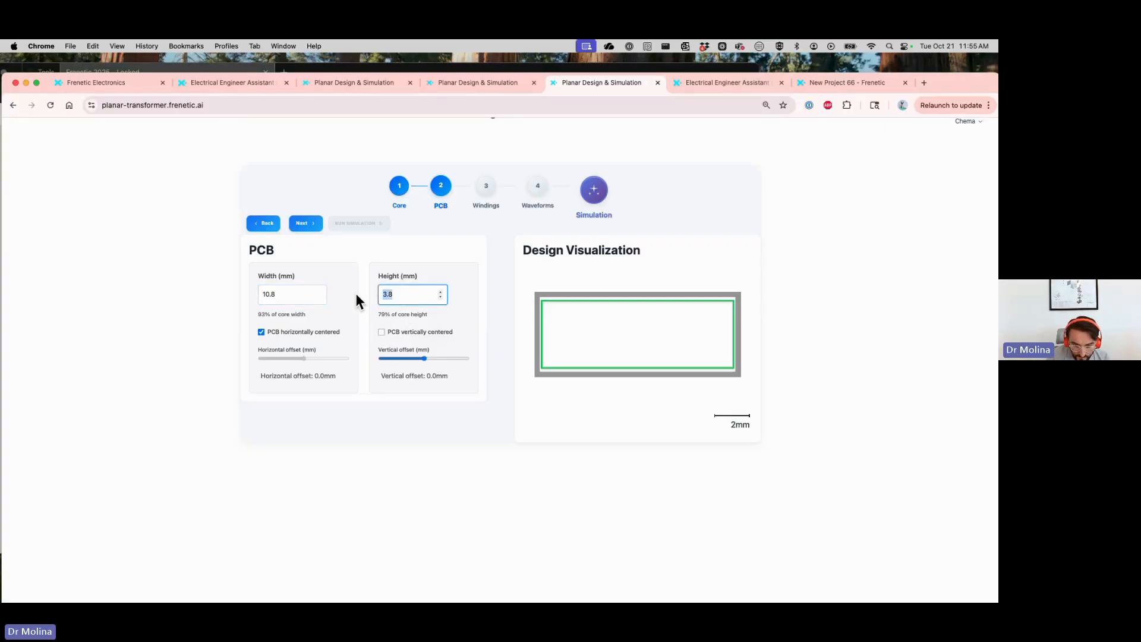
text(2)
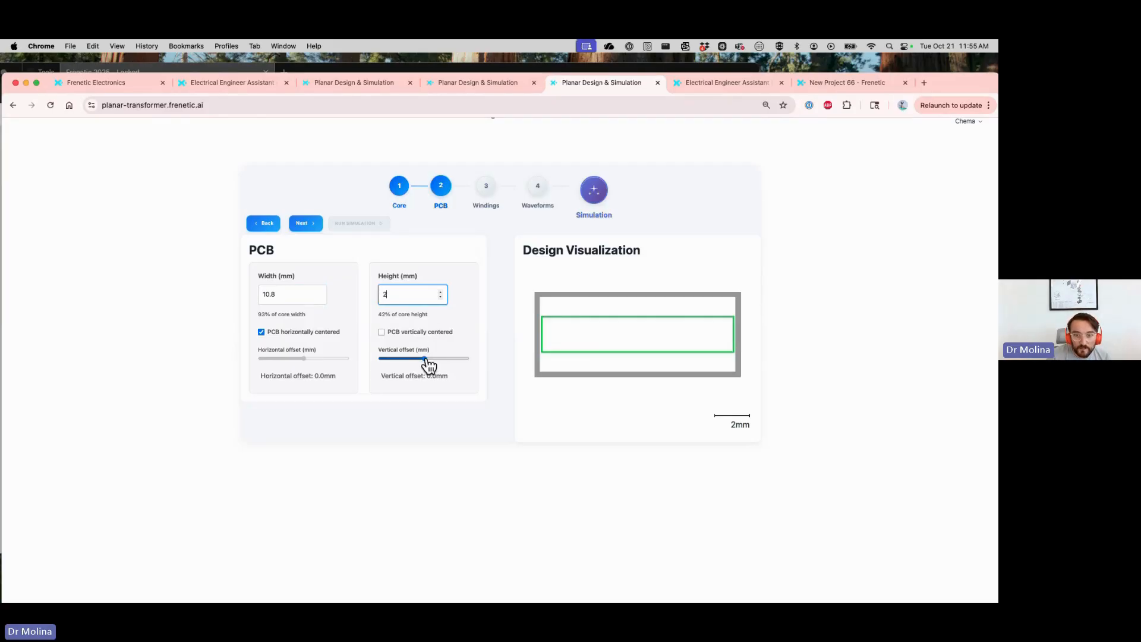
drag(424, 359, 451, 359)
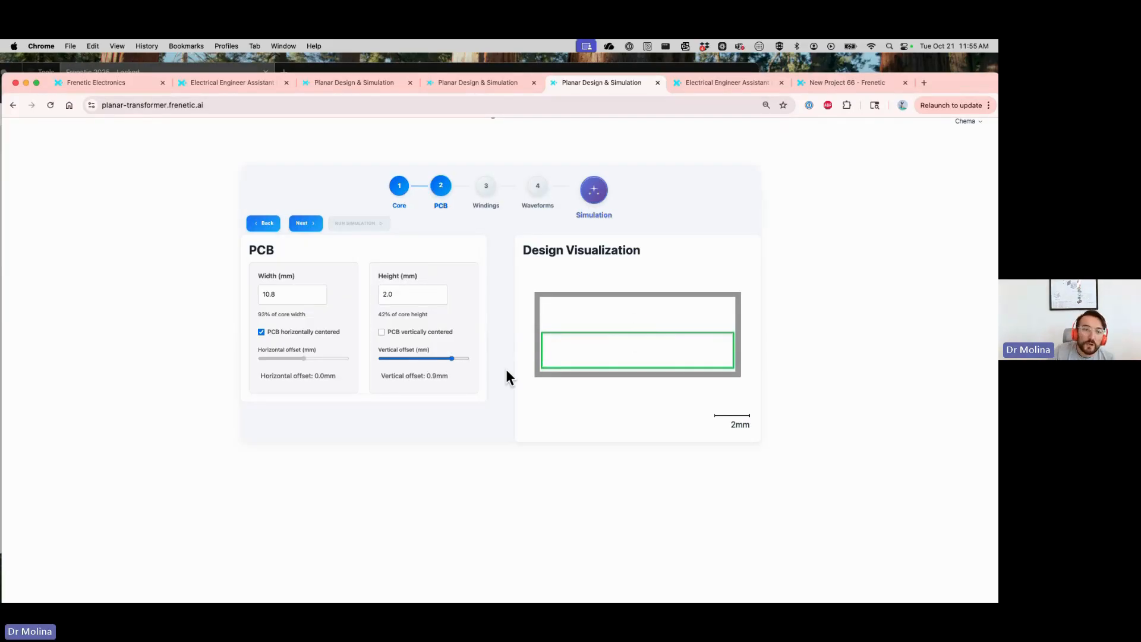
Proceed to the windings stage and set the primary to 3 turns with 0.5 mm between turns
click(302, 224)
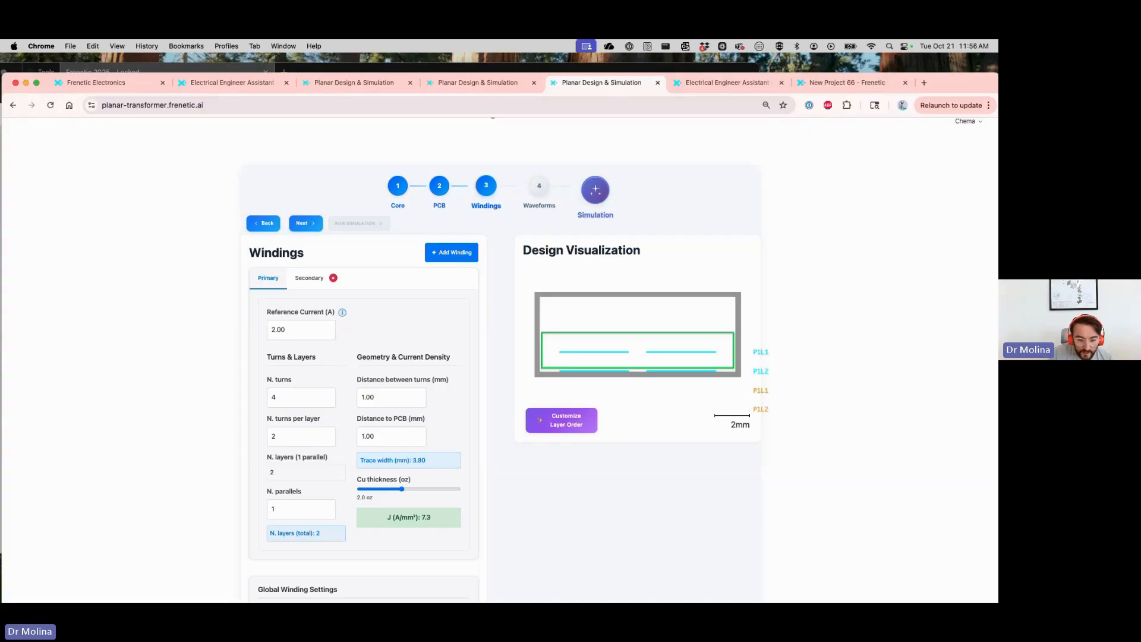
double_click(270, 396)
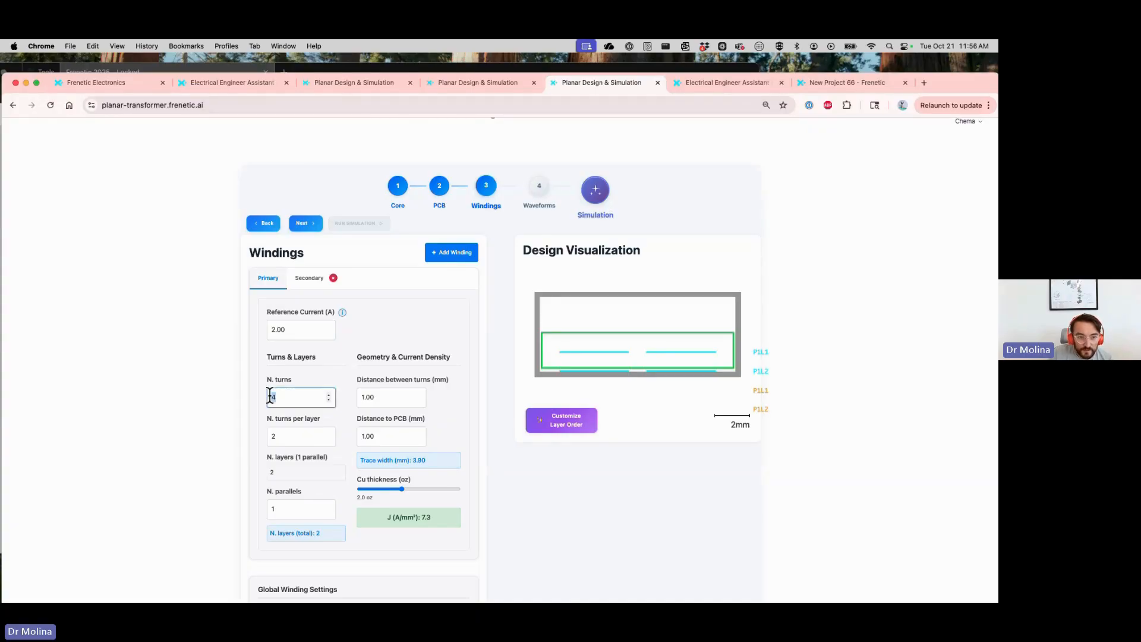
text(3)
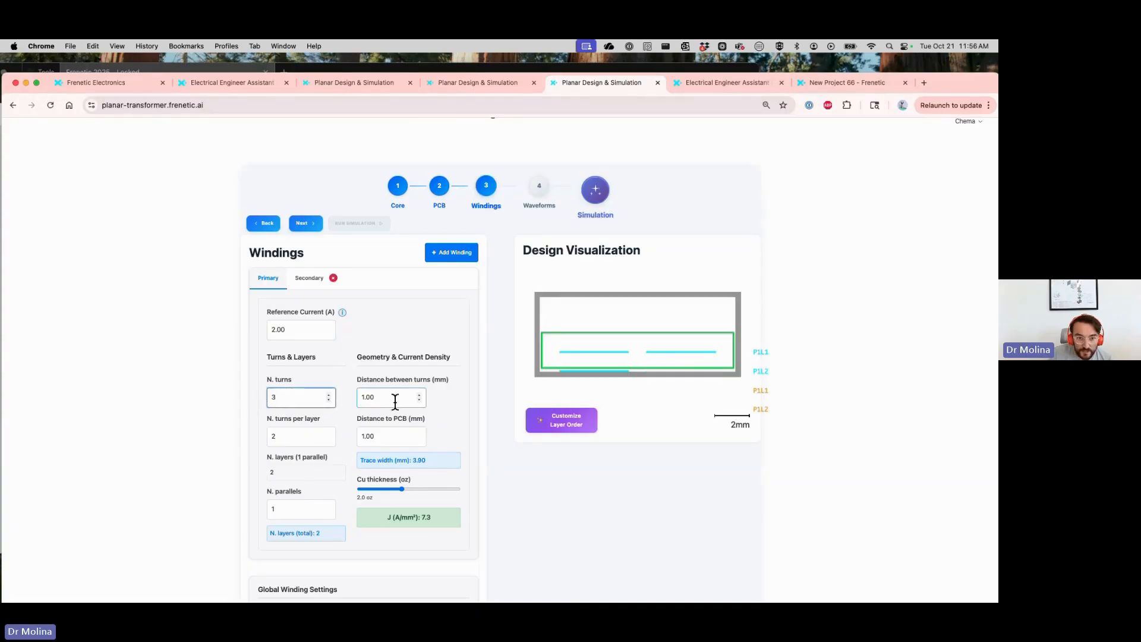
key(Tab)
text(0)
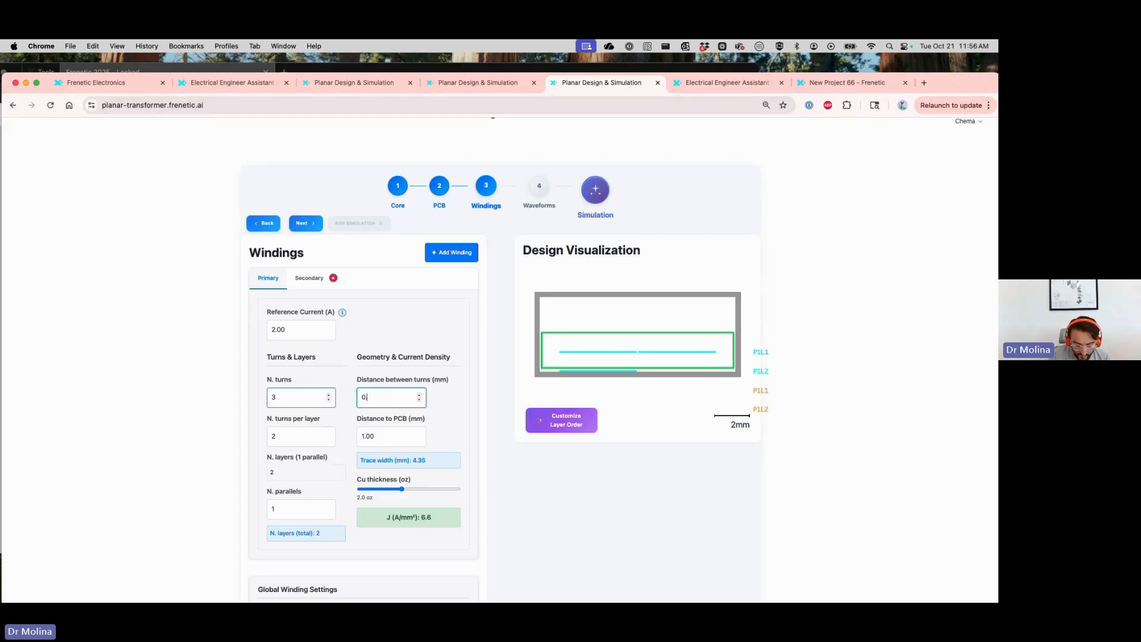
text(.5)
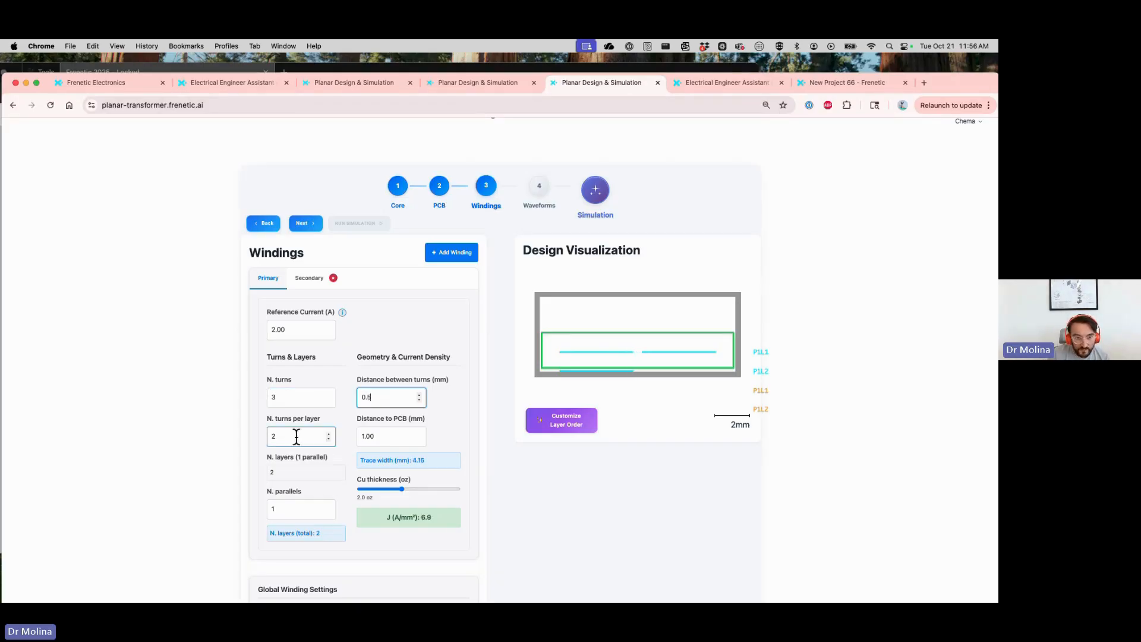
Set the primary winding to 1 turn per layer, 0.2 mm distance to the PCB and 3 oz copper thickness
key(Tab)
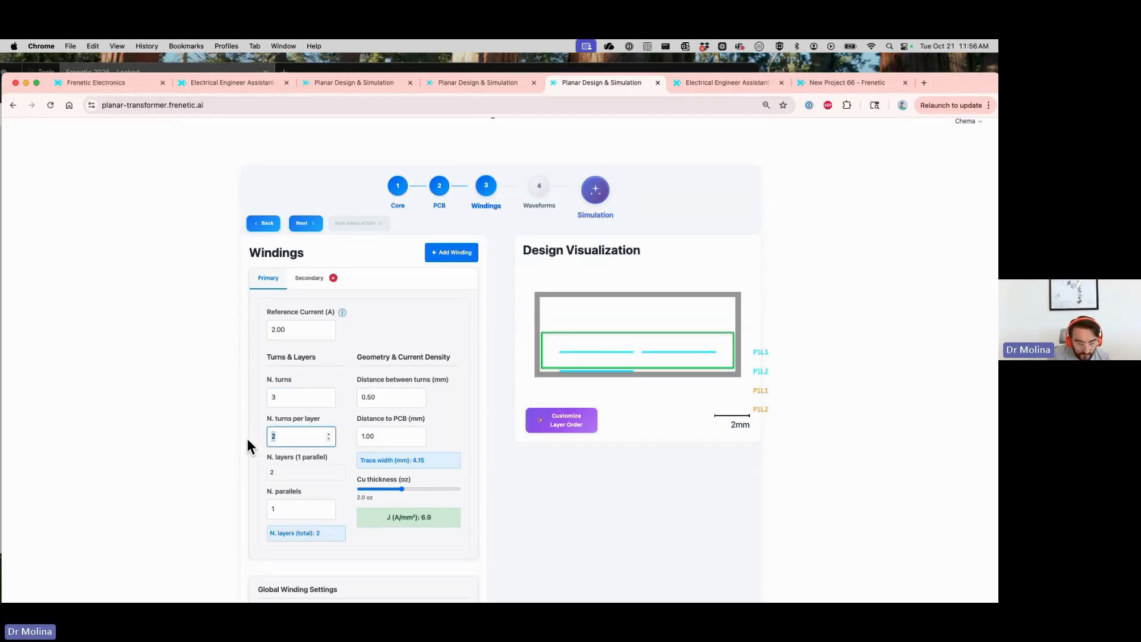
text(1)
key(Tab)
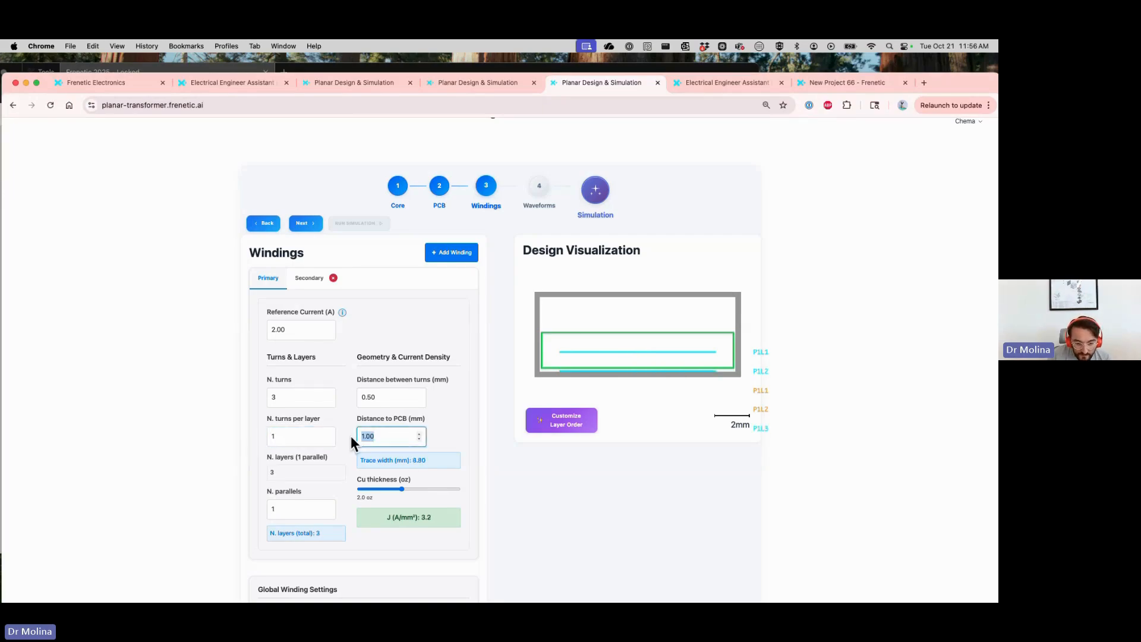
text(0)
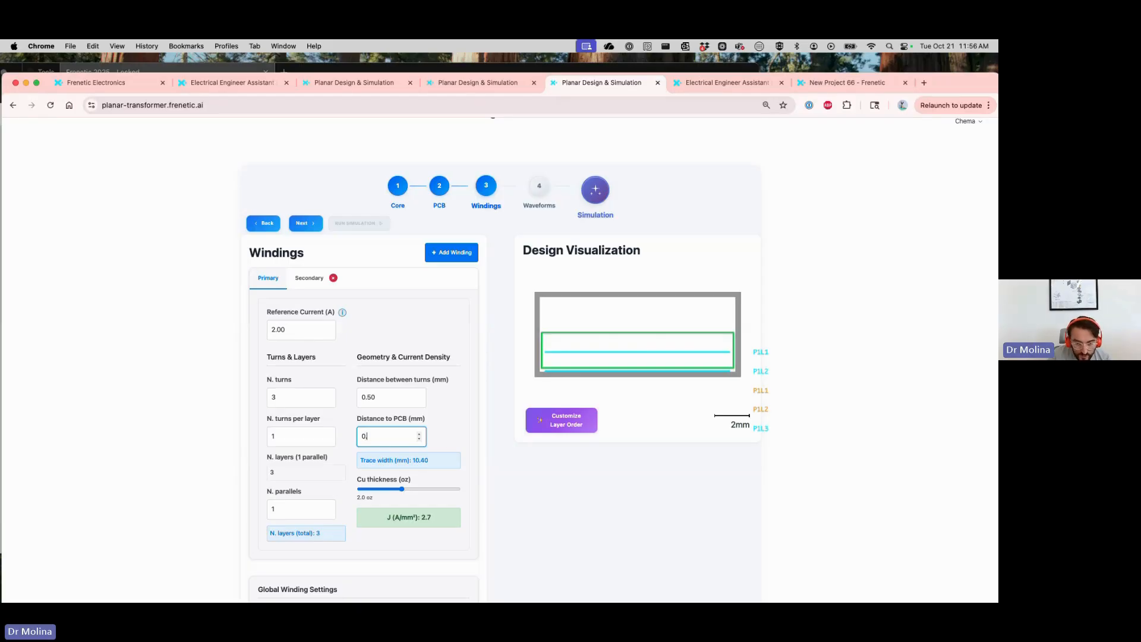
text(.2)
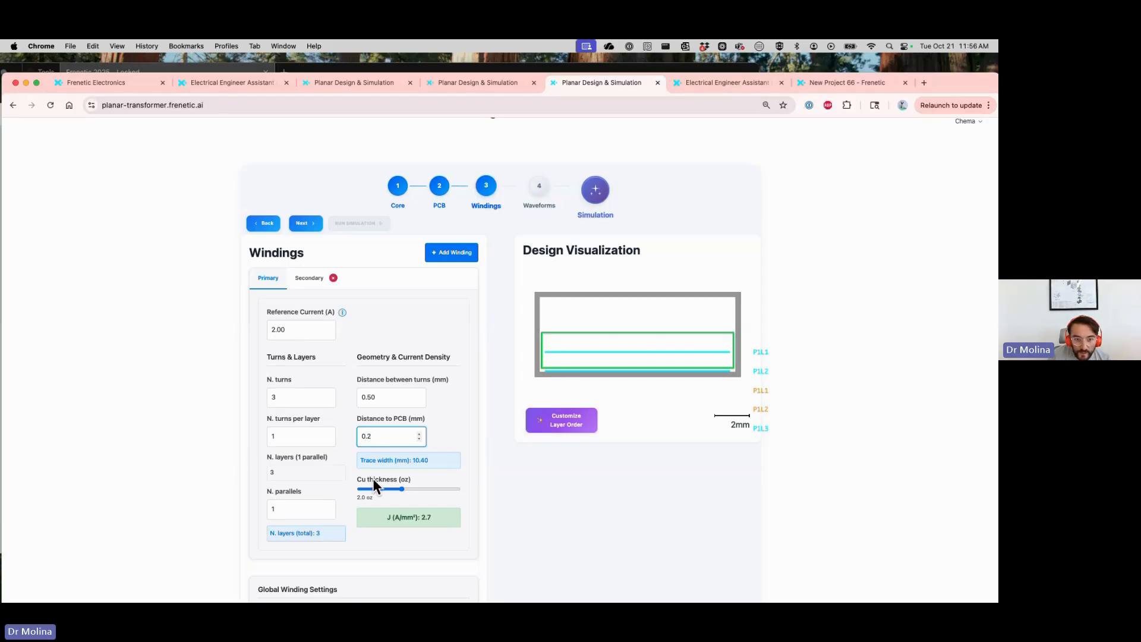
drag(403, 494, 430, 496)
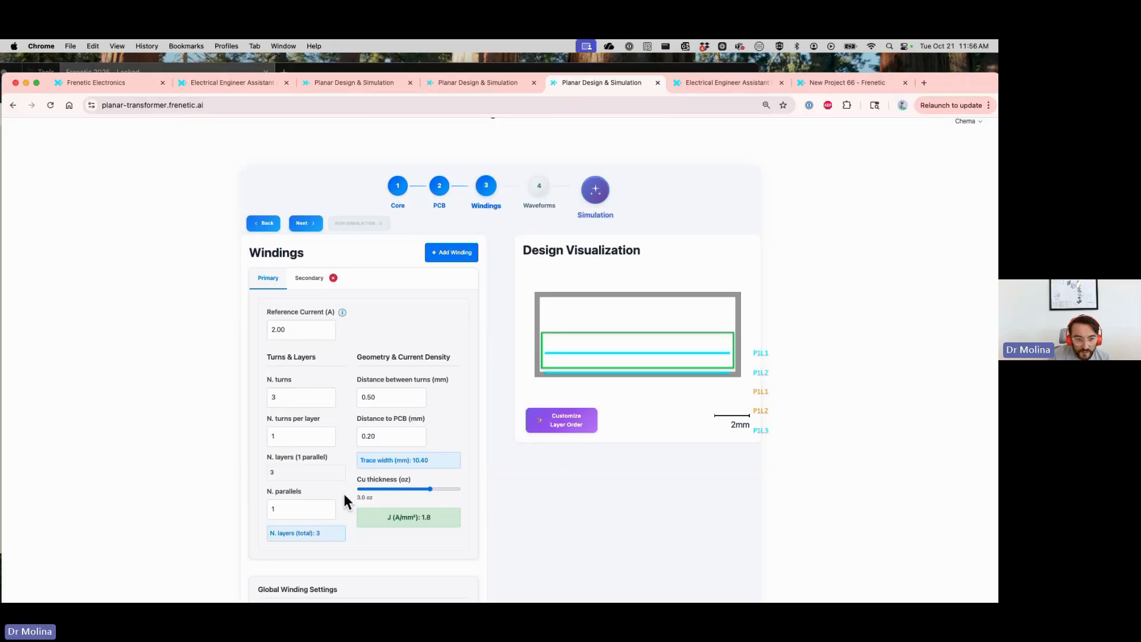
Set the global distance between winding layers to 0.2 mm
scroll(191, 489, down, 2)
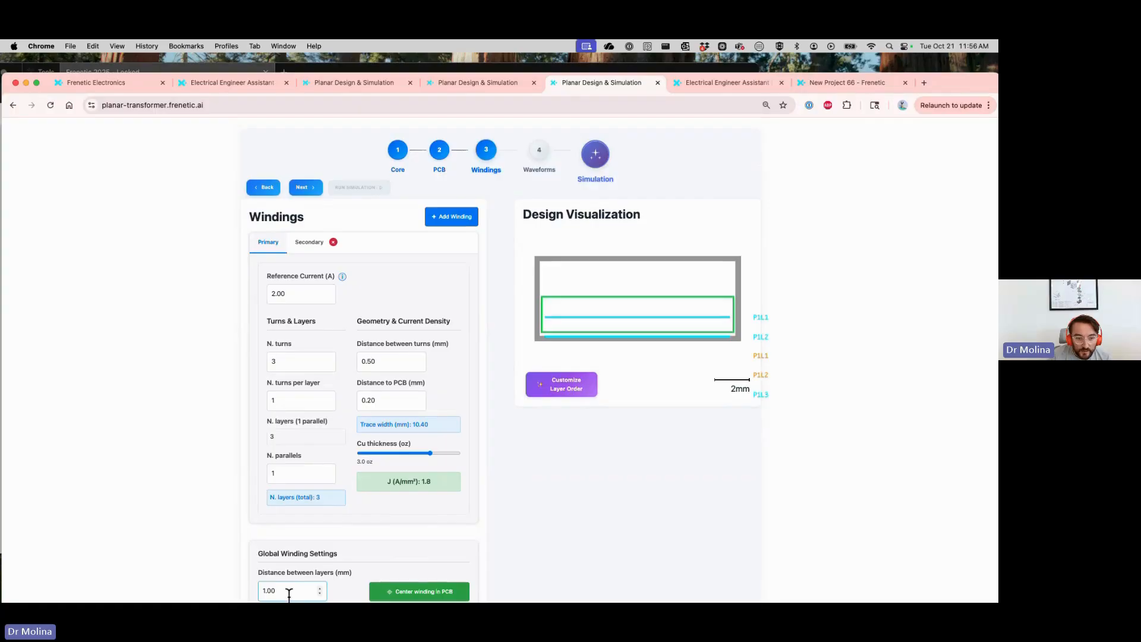
drag(288, 588, 240, 594)
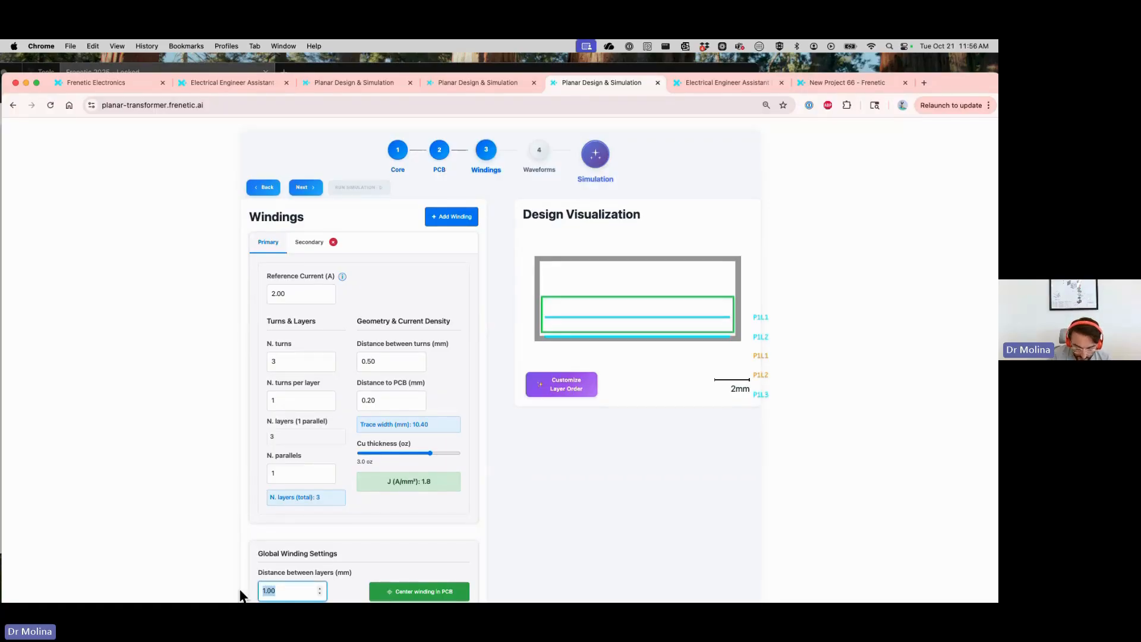
text(0.2)
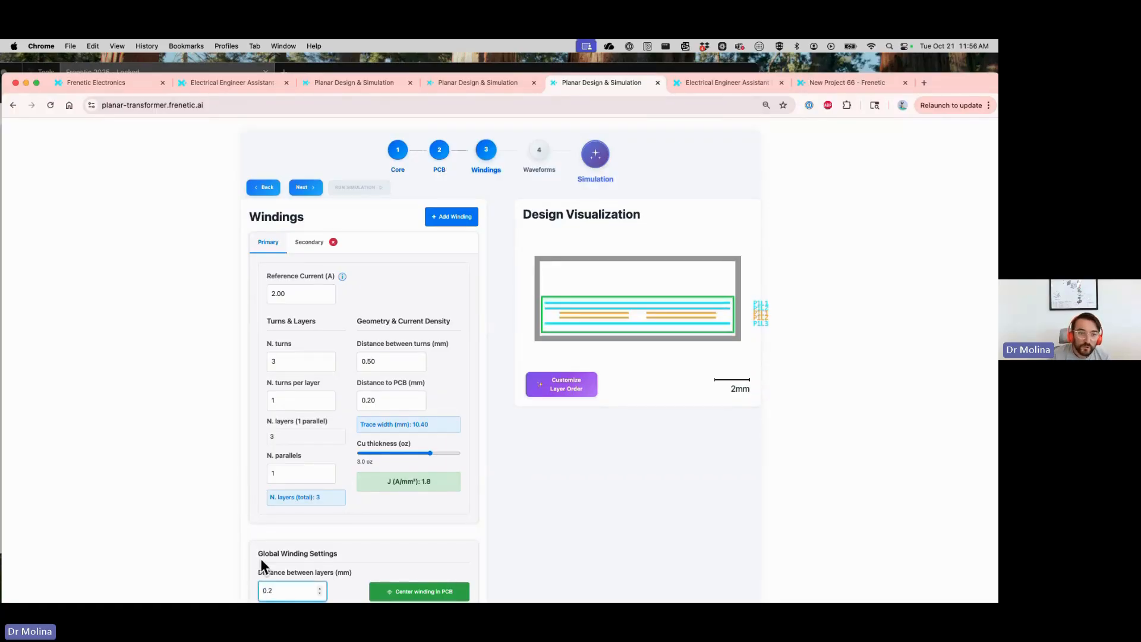
Set the secondary winding to 3 turns, 0.5 mm between turns, 0.2 mm distance to the PCB and 3 oz copper thickness
click(306, 244)
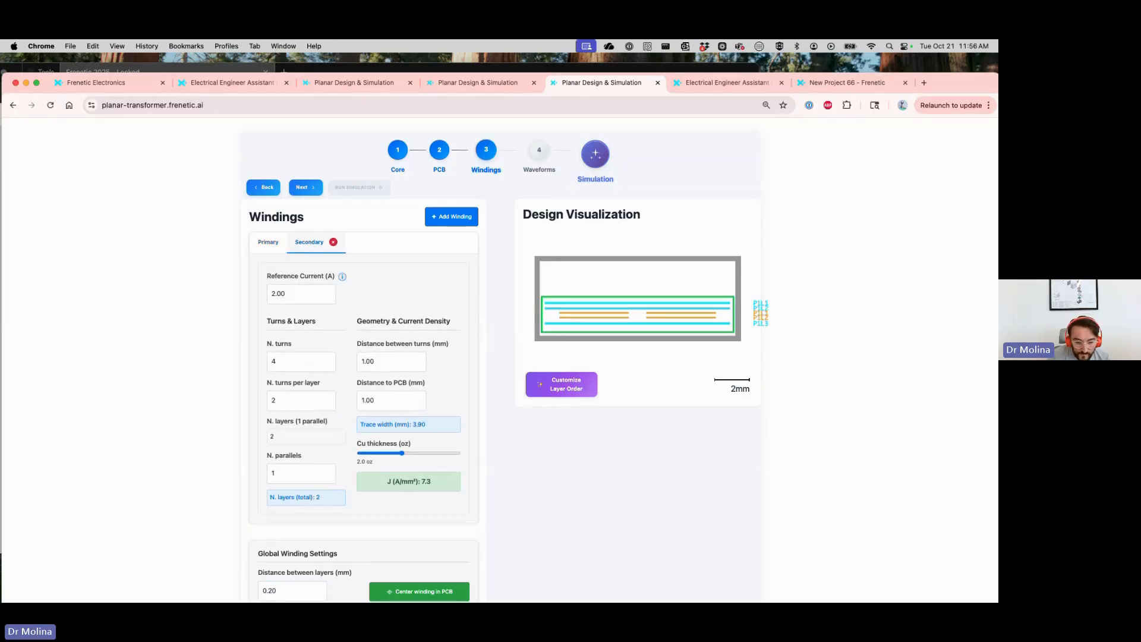
double_click(286, 361)
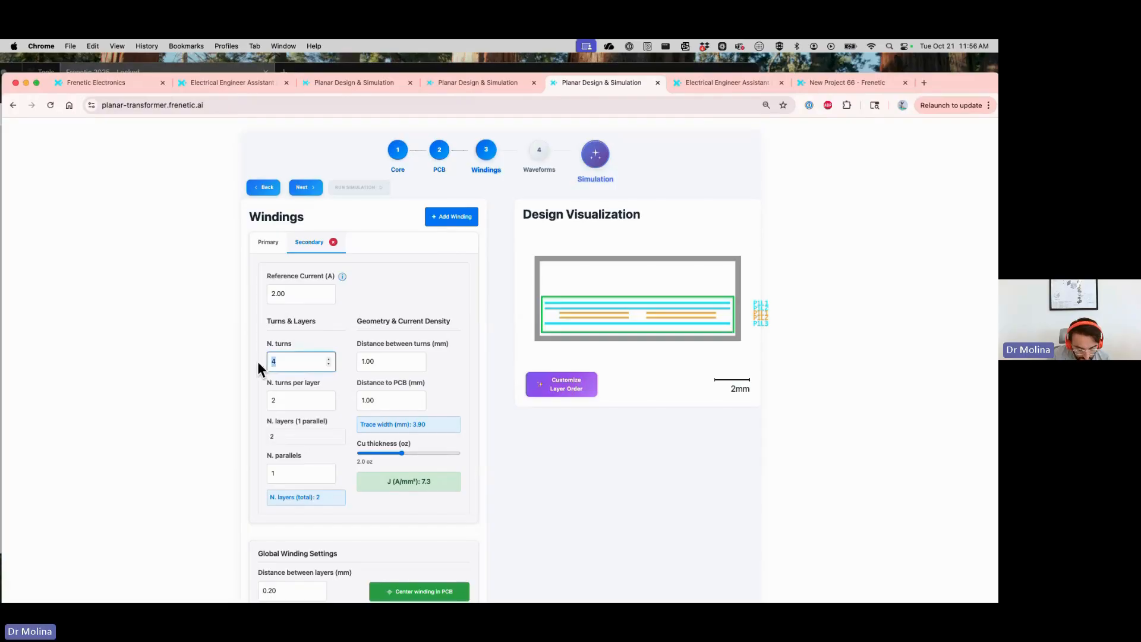
text(3)
double_click(370, 361)
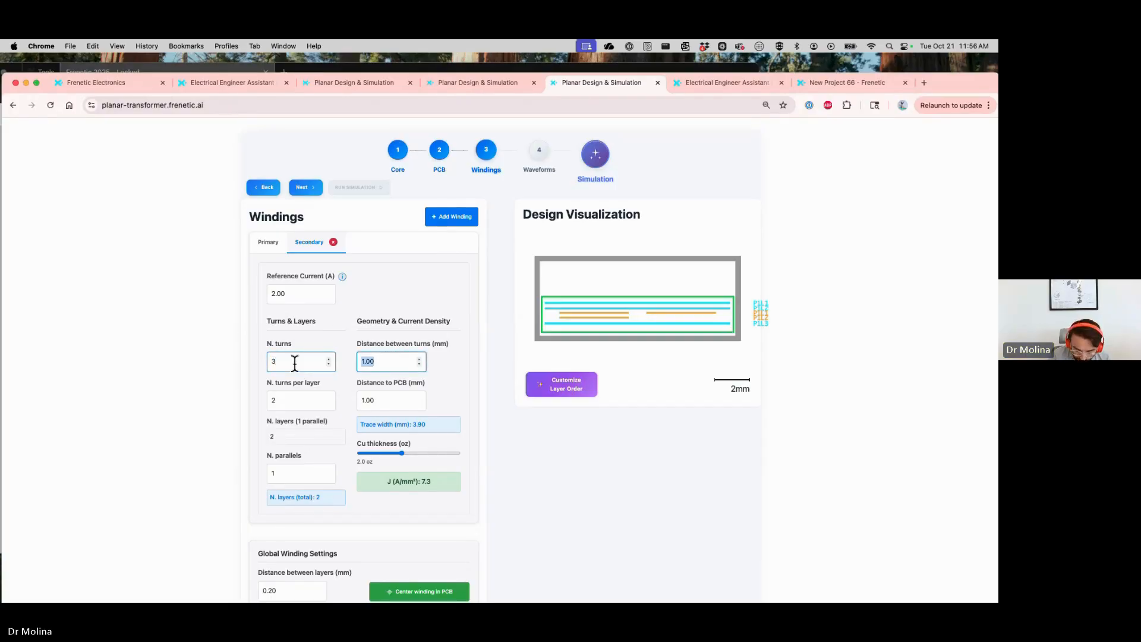
text(0.5)
key(Tab)
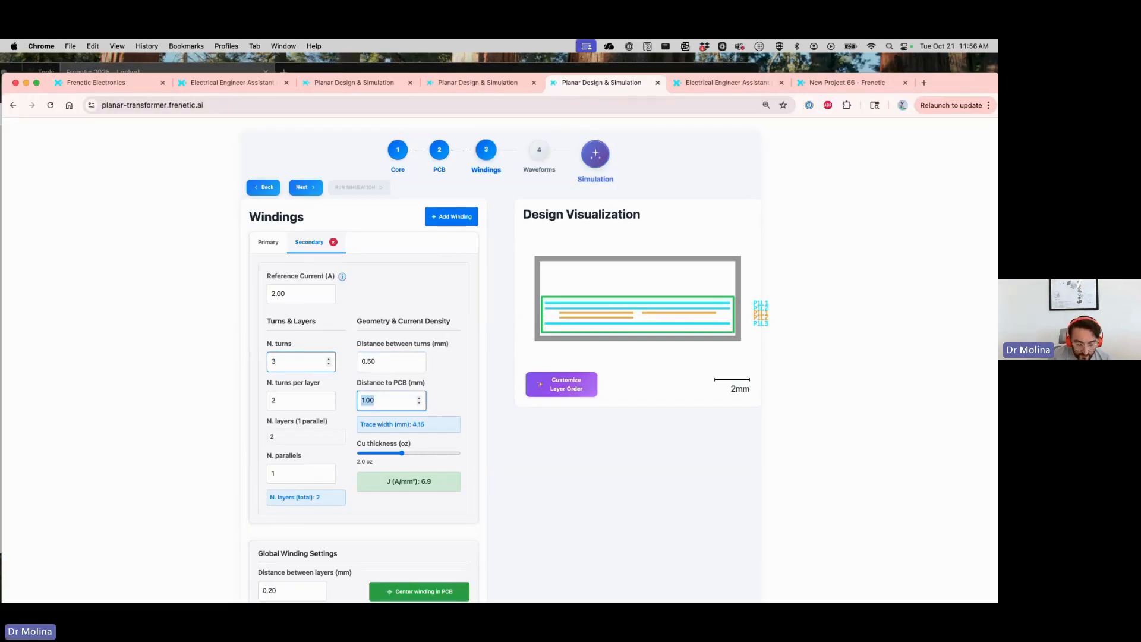
text(0.2)
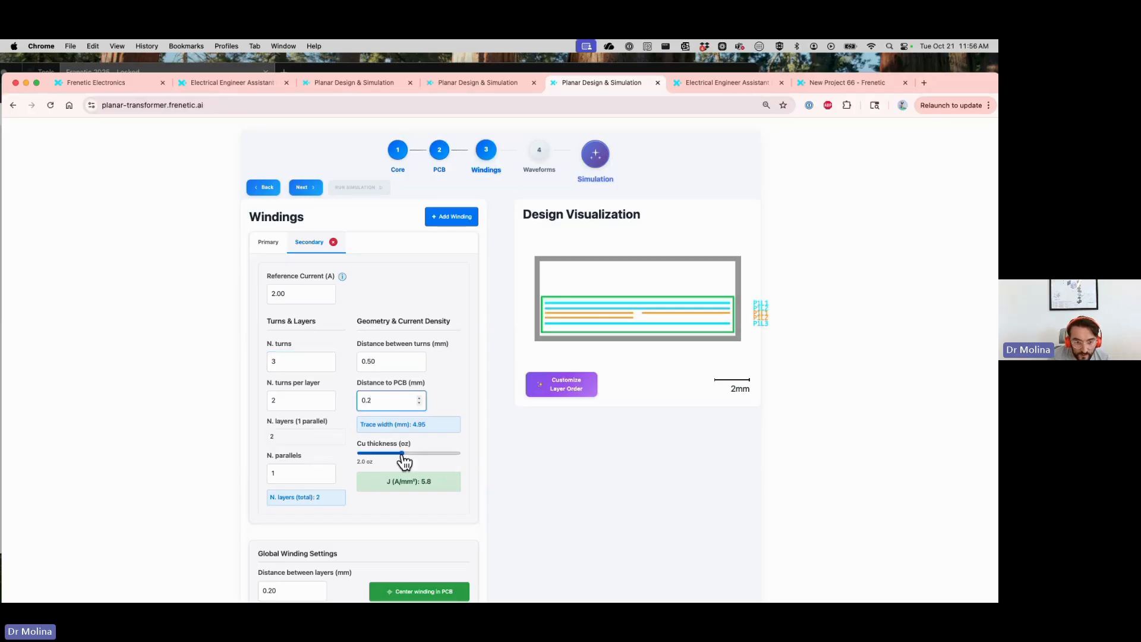
drag(402, 453, 427, 462)
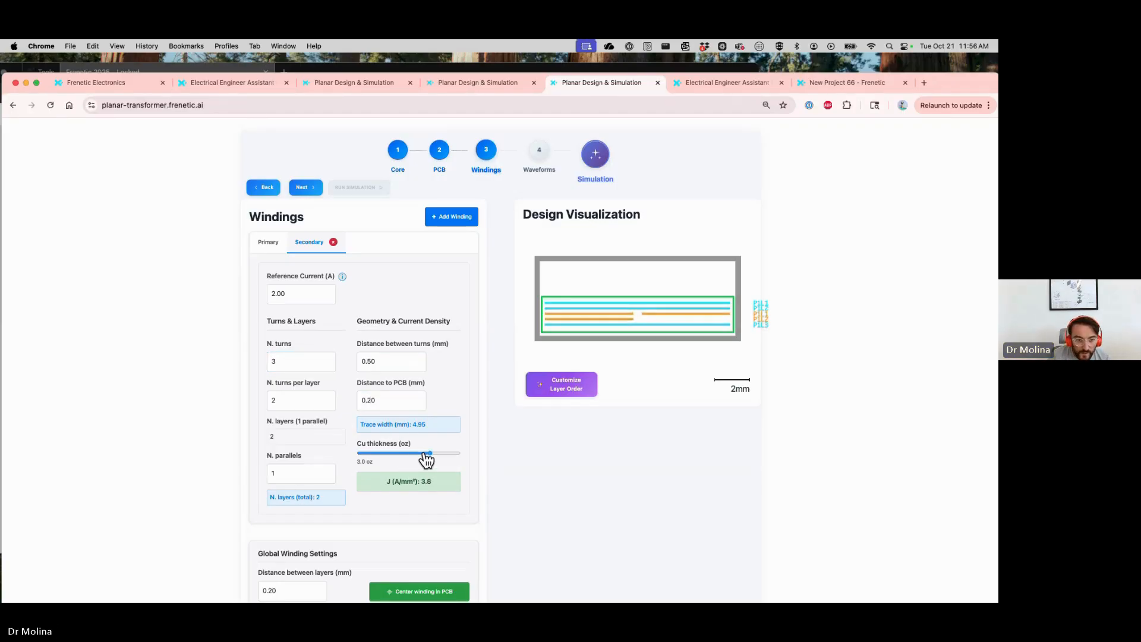
Review the layer distance and compare the primary and secondary winding settings
click(321, 592)
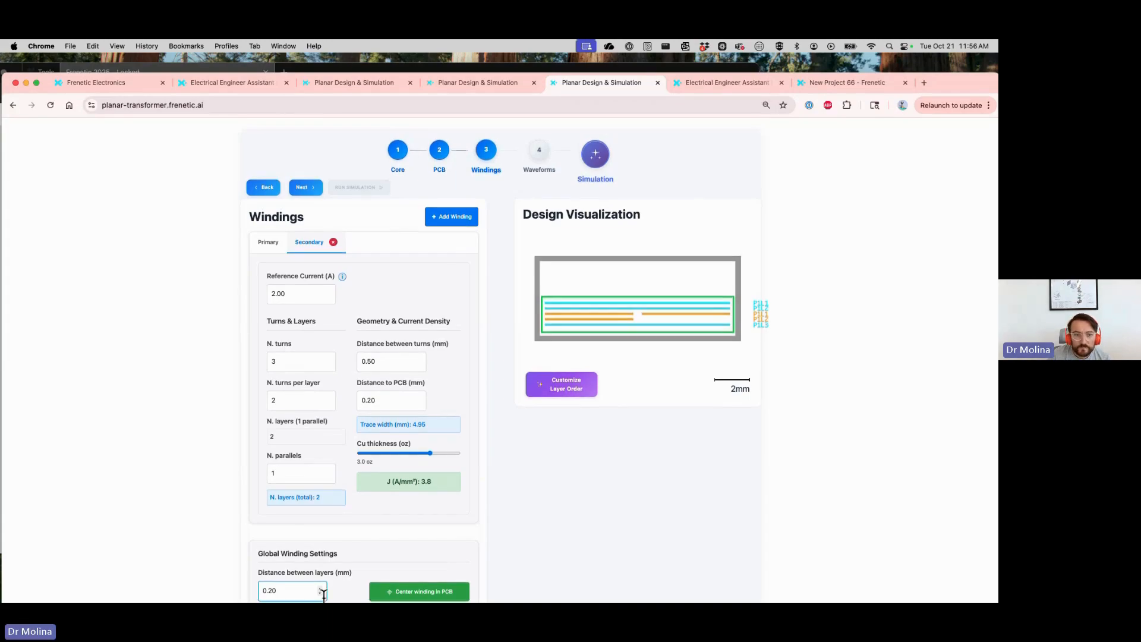
click(273, 248)
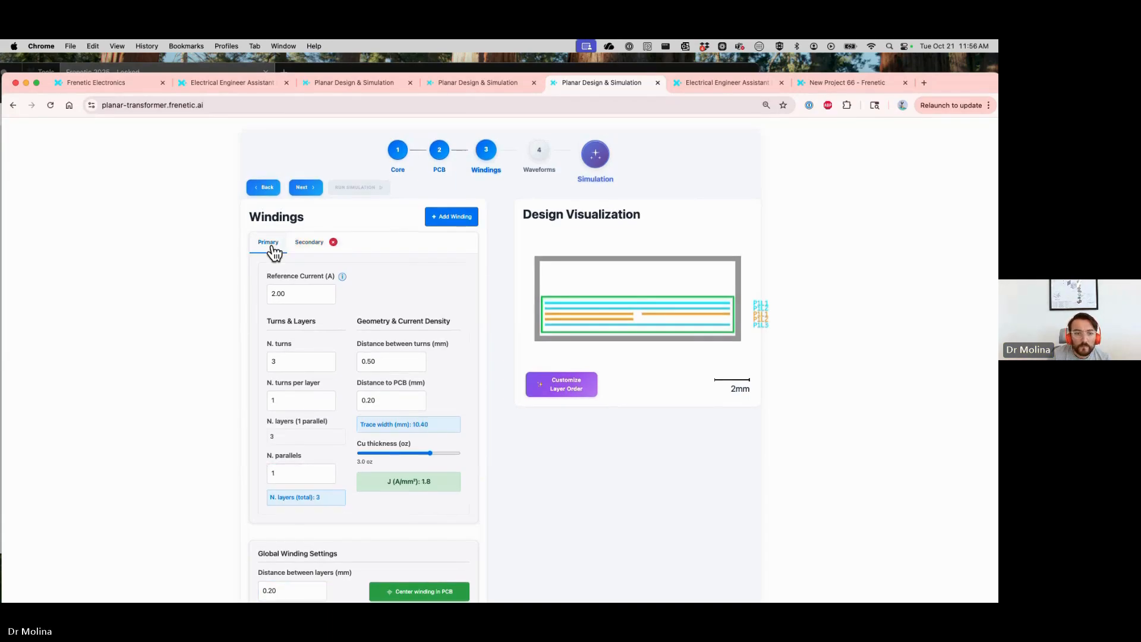
scroll(299, 568, down, 1)
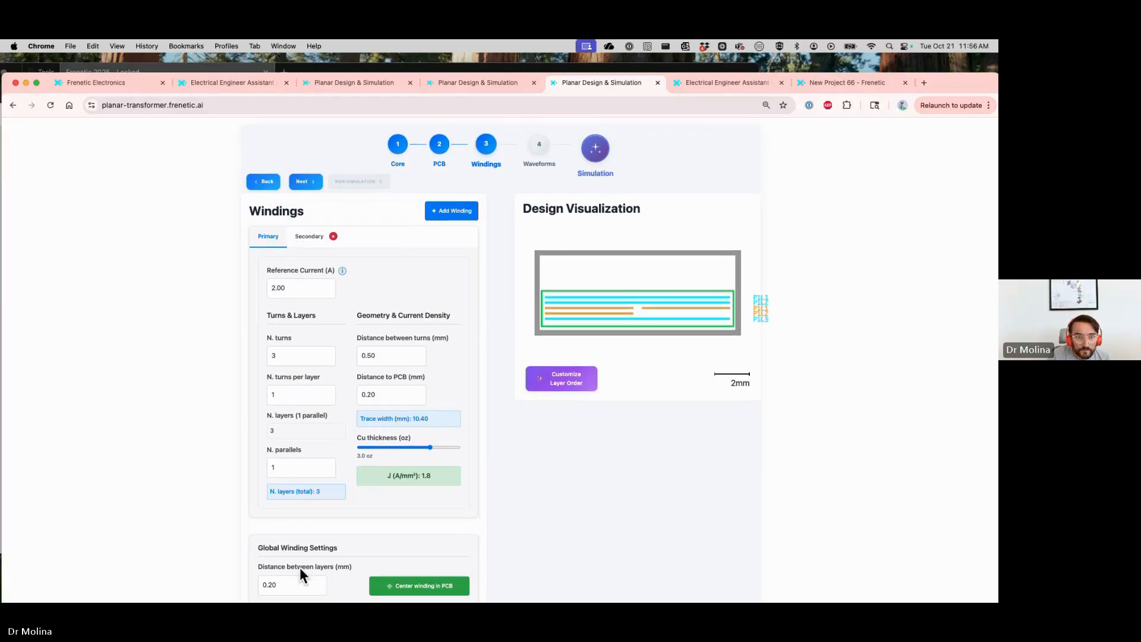
scroll(299, 568, up, 1)
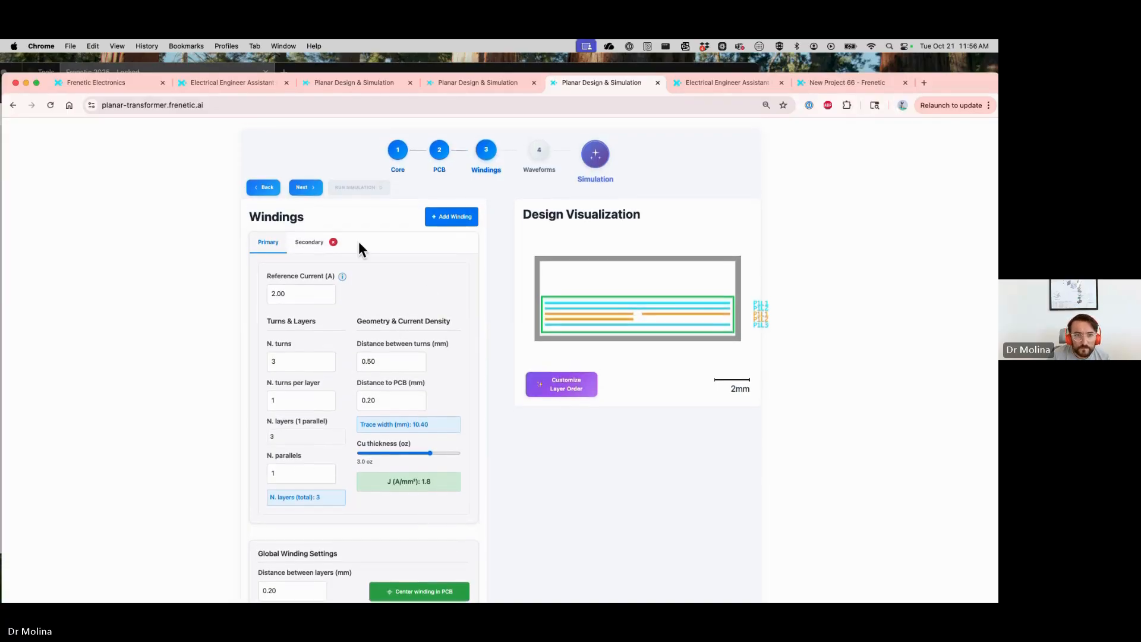
click(310, 247)
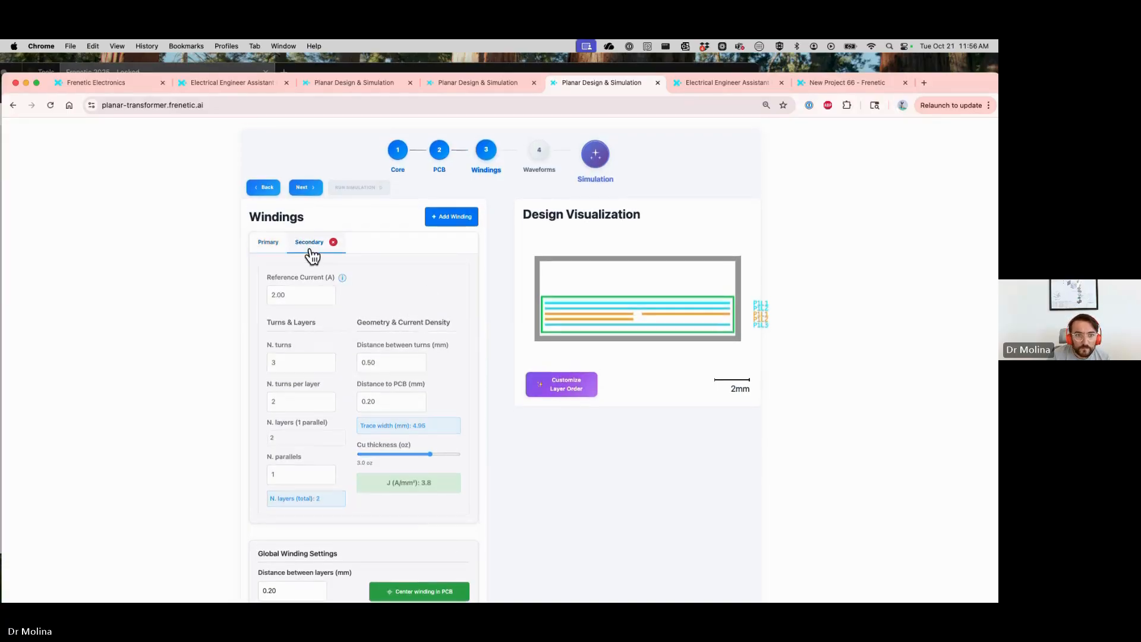
Proceed to the waveforms stage and upload current_waveform_100kHz_exact_3_2_3_2us.csv from Downloads
click(306, 188)
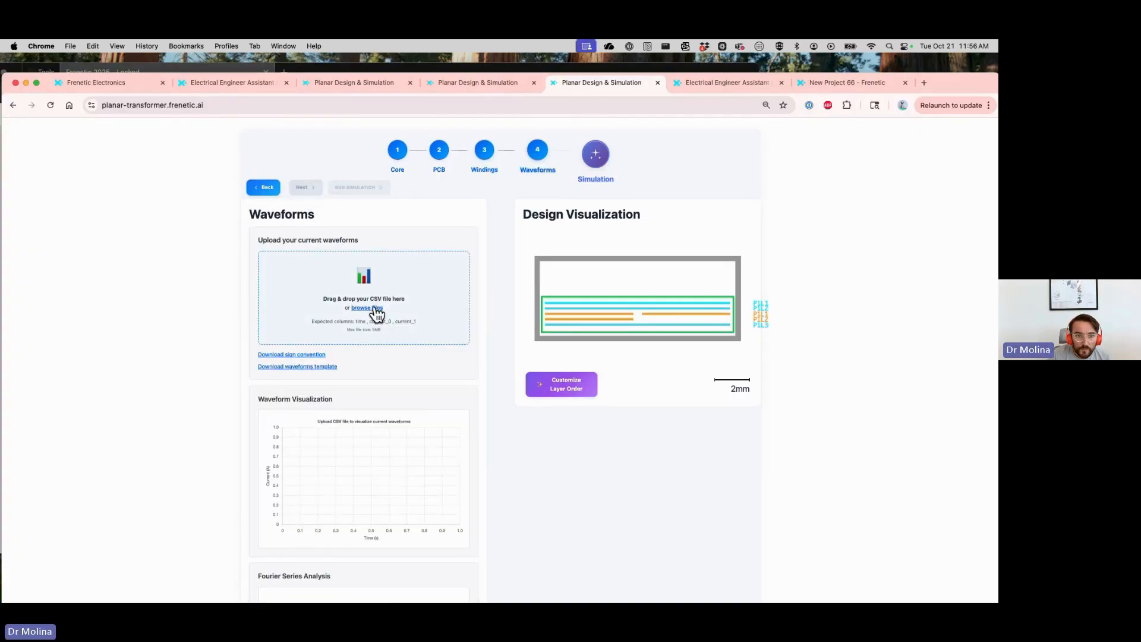
click(374, 308)
click(385, 183)
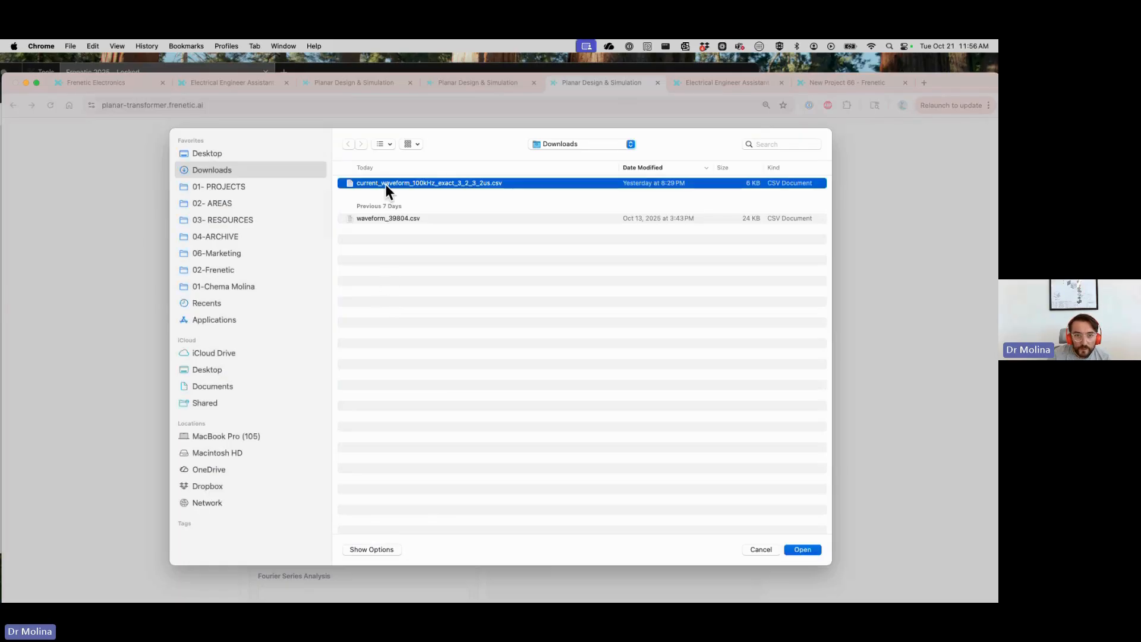
double_click(386, 183)
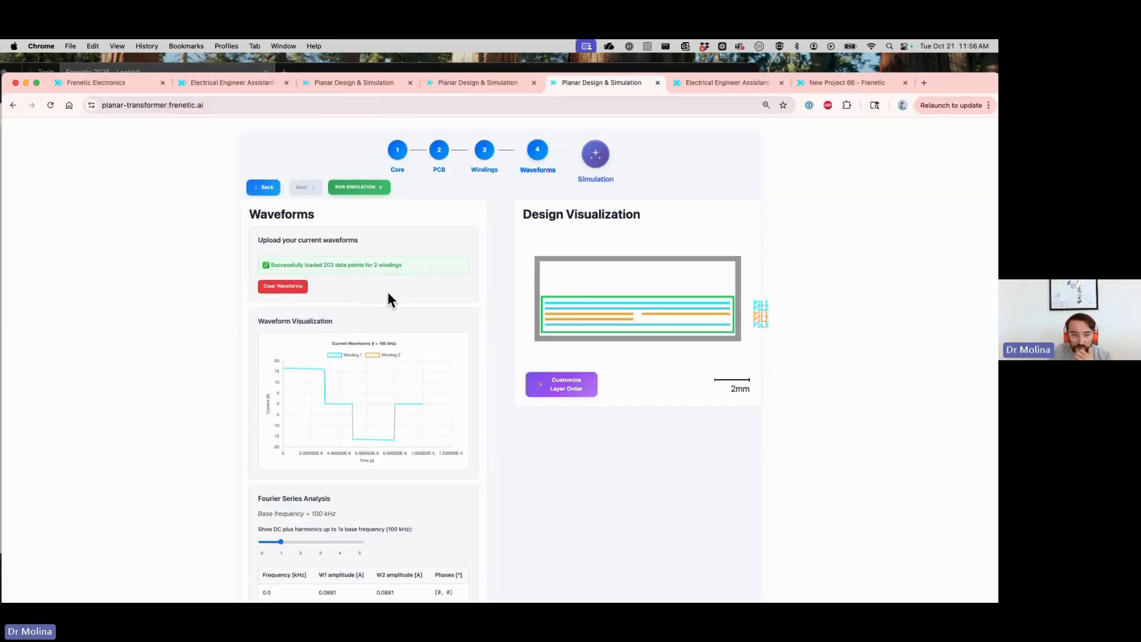
Extend the Fourier series analysis to harmonics up to 5x the base frequency
scroll(379, 366, down, 3)
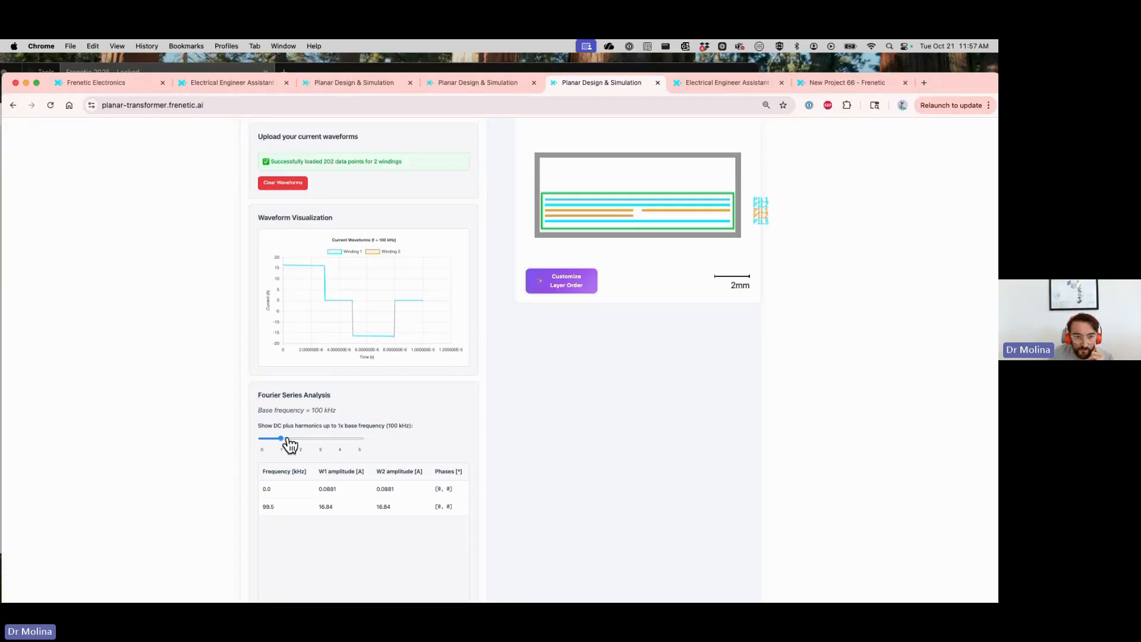
drag(288, 440, 365, 447)
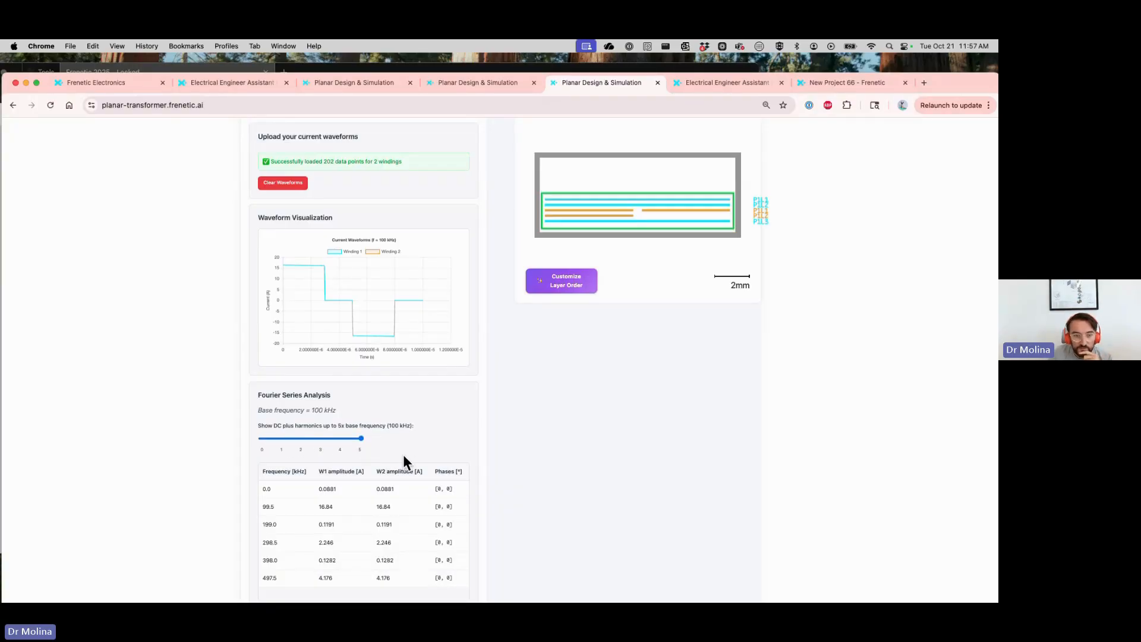
Inspect the stacking order of the primary and secondary layers and leave the layer editor without saving changes
scroll(280, 446, up, 3)
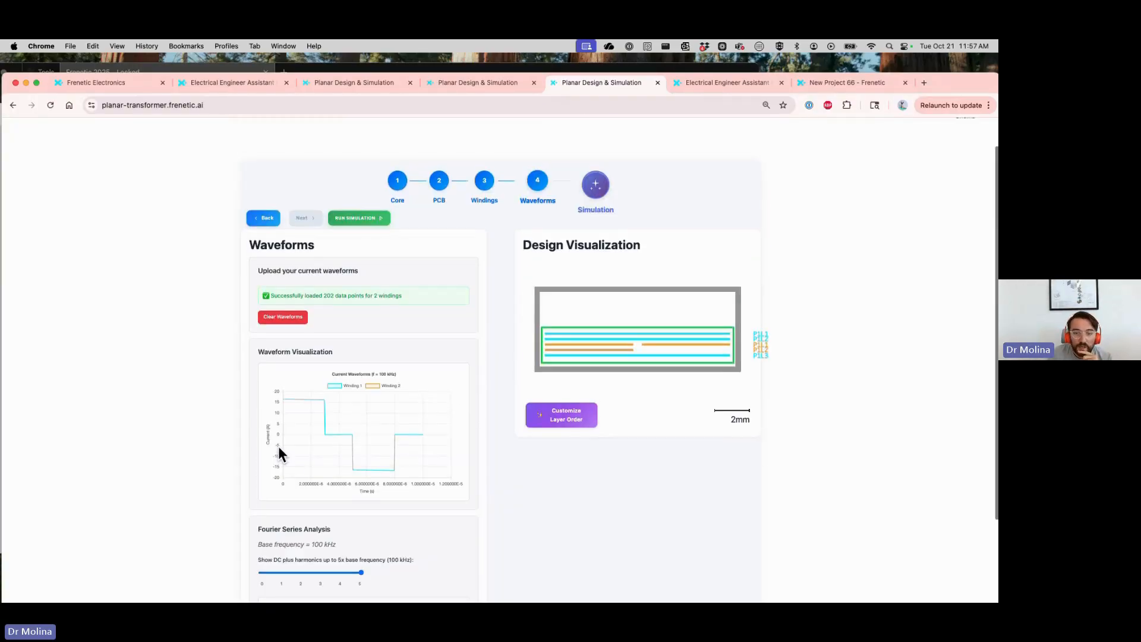
click(567, 422)
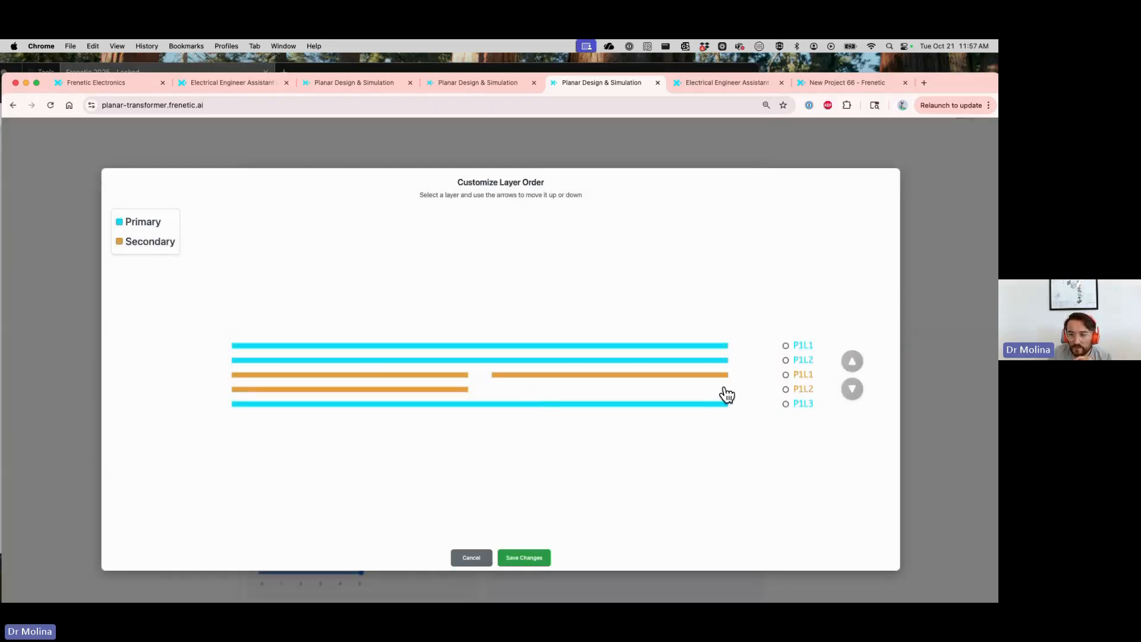
click(461, 562)
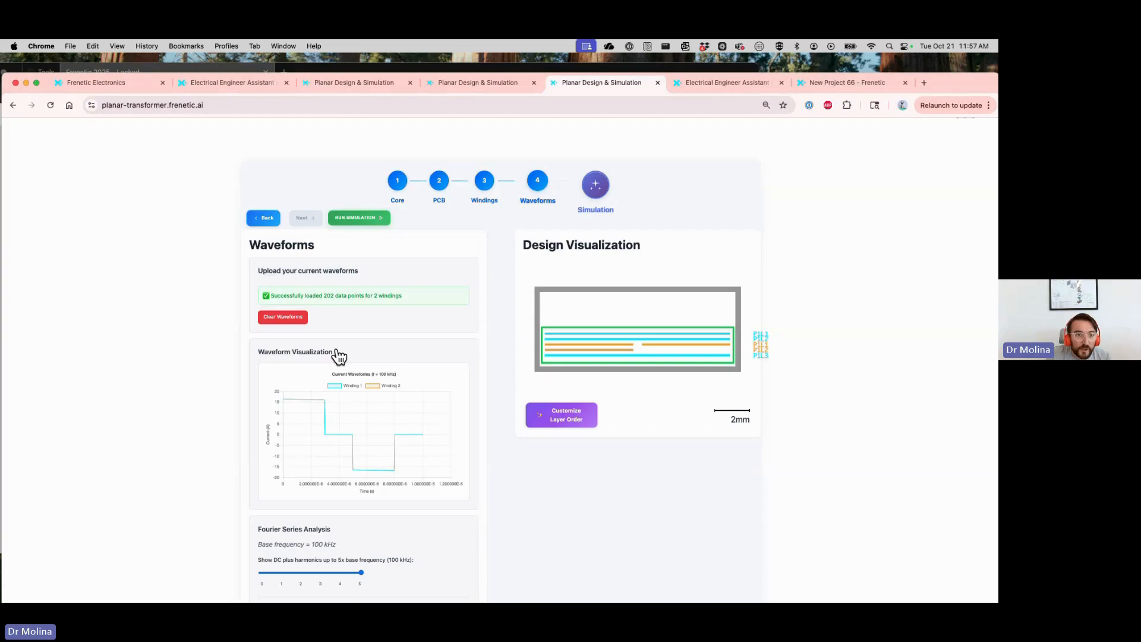
Return to the windings stage and set the secondary winding's turns per layer to 1
click(265, 221)
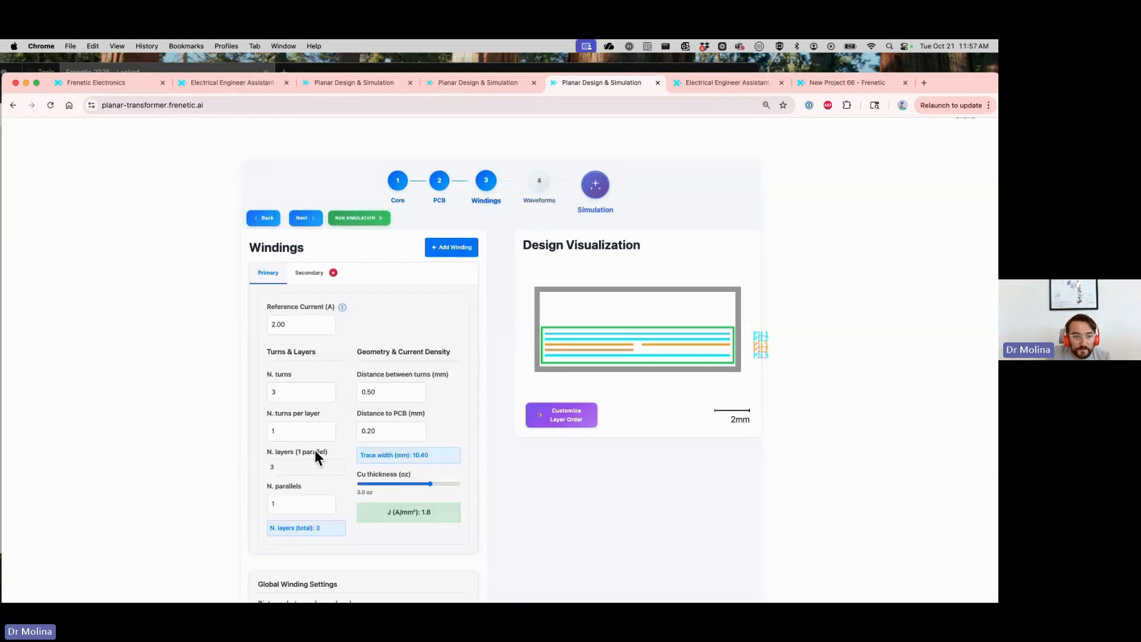
scroll(308, 449, down, 1)
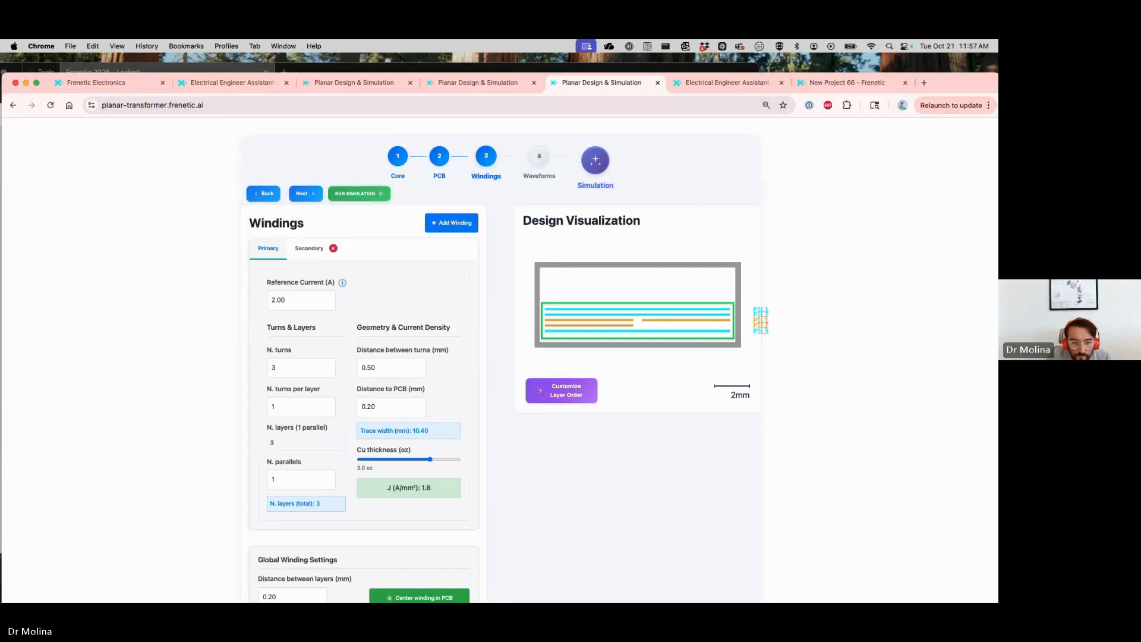
click(303, 249)
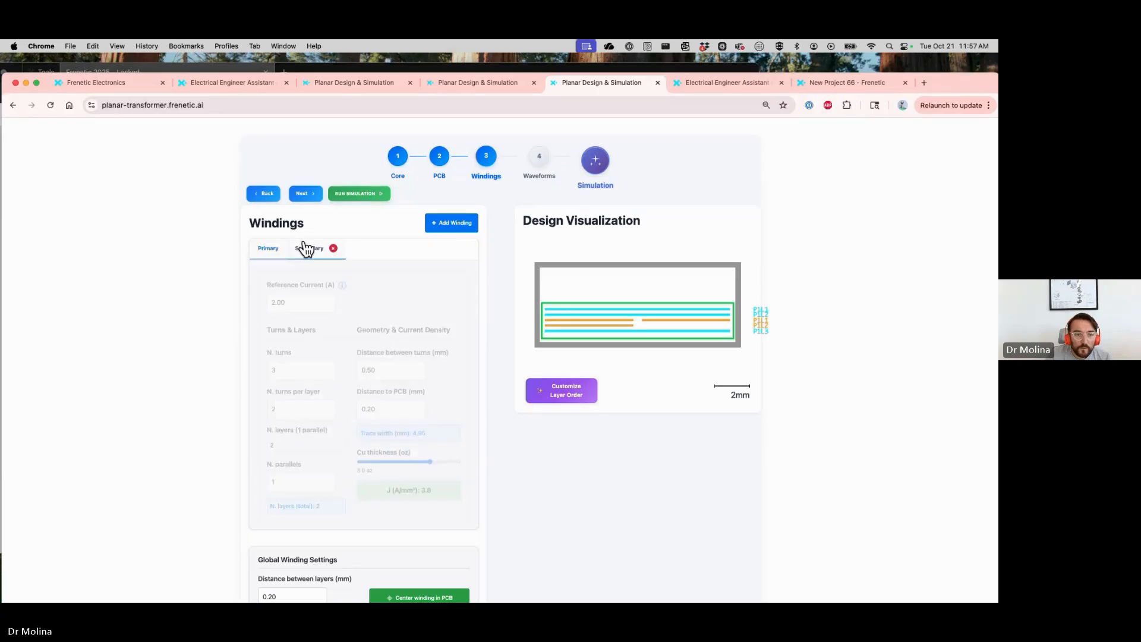
click(268, 250)
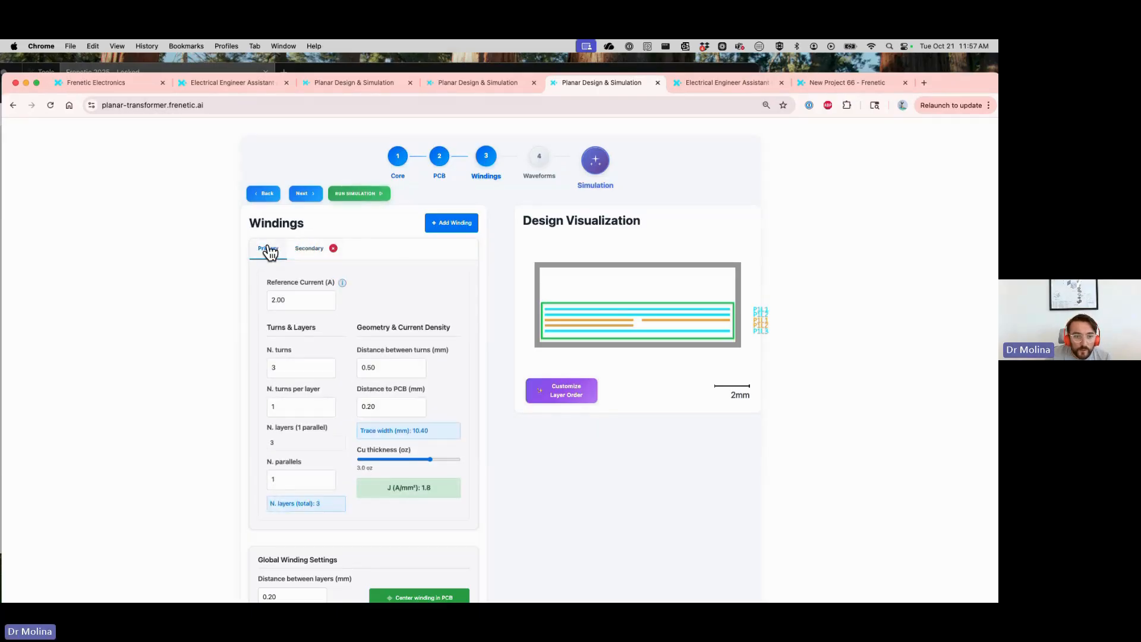
click(312, 479)
click(306, 248)
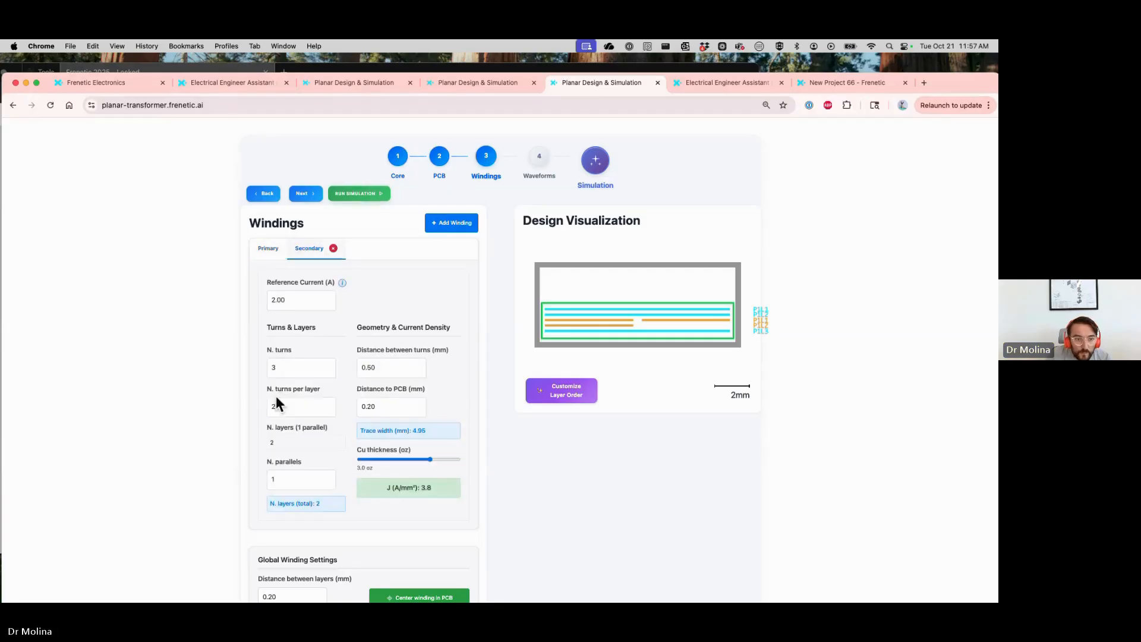
click(286, 408)
drag(286, 410, 265, 409)
text(1)
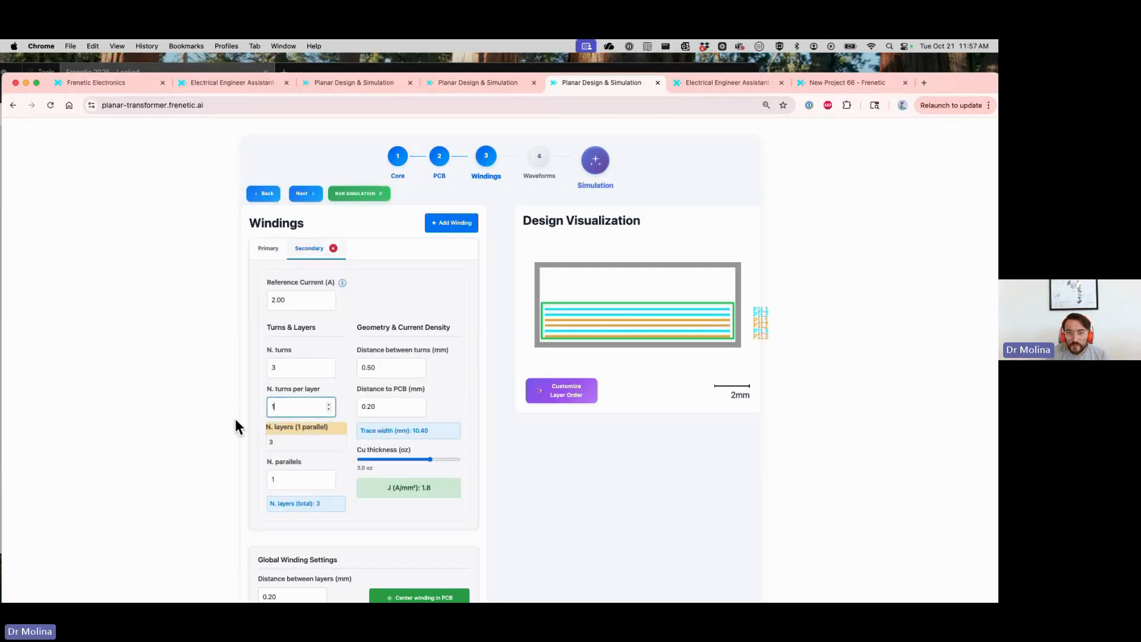
Reorder the layer stack so all three secondary layers sit above the three primary layers, and save the changes
click(566, 395)
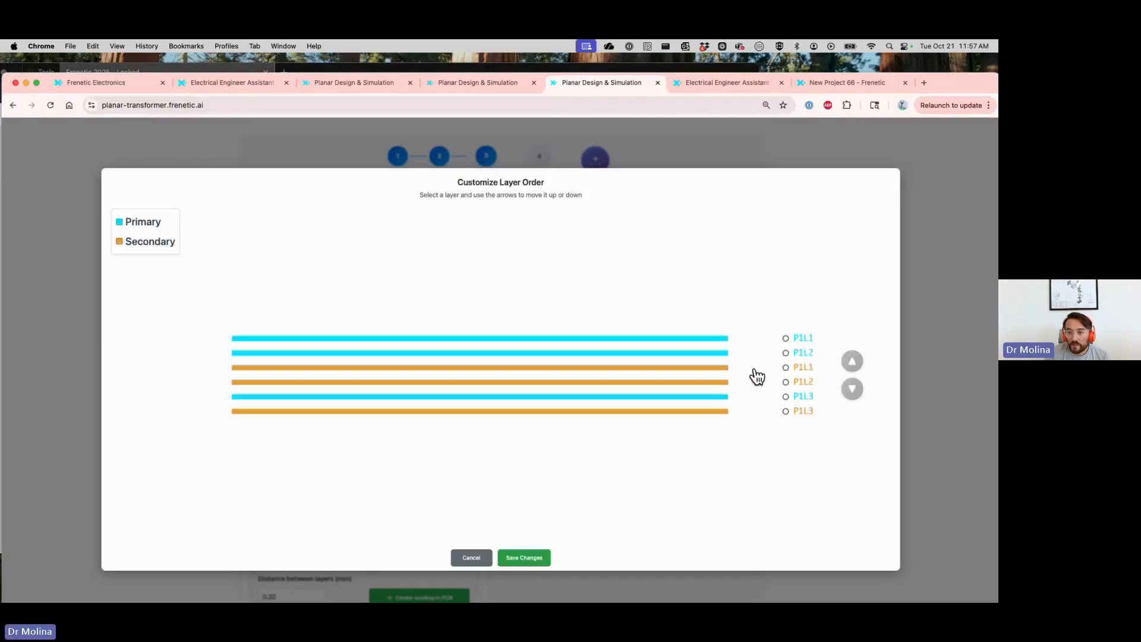
click(787, 368)
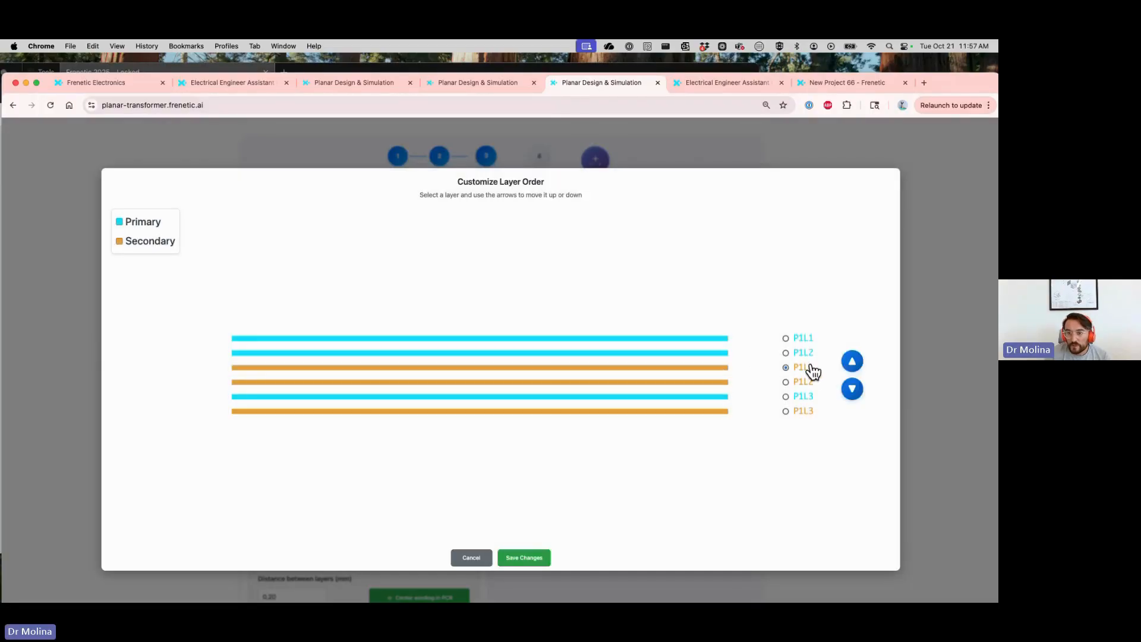
click(853, 362)
click(853, 363)
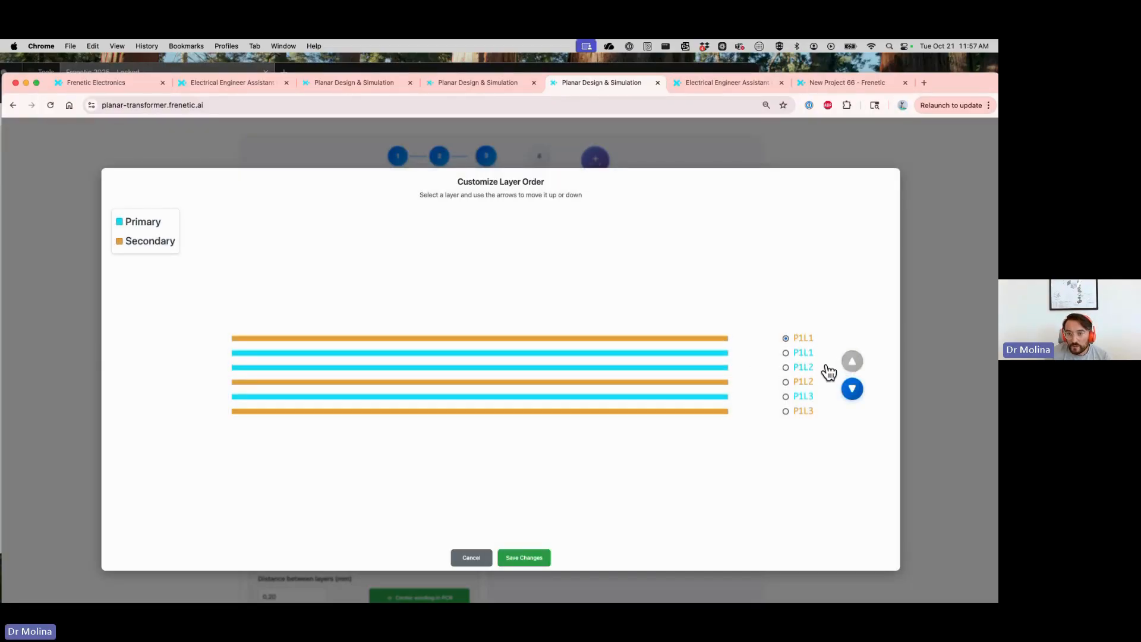
click(787, 382)
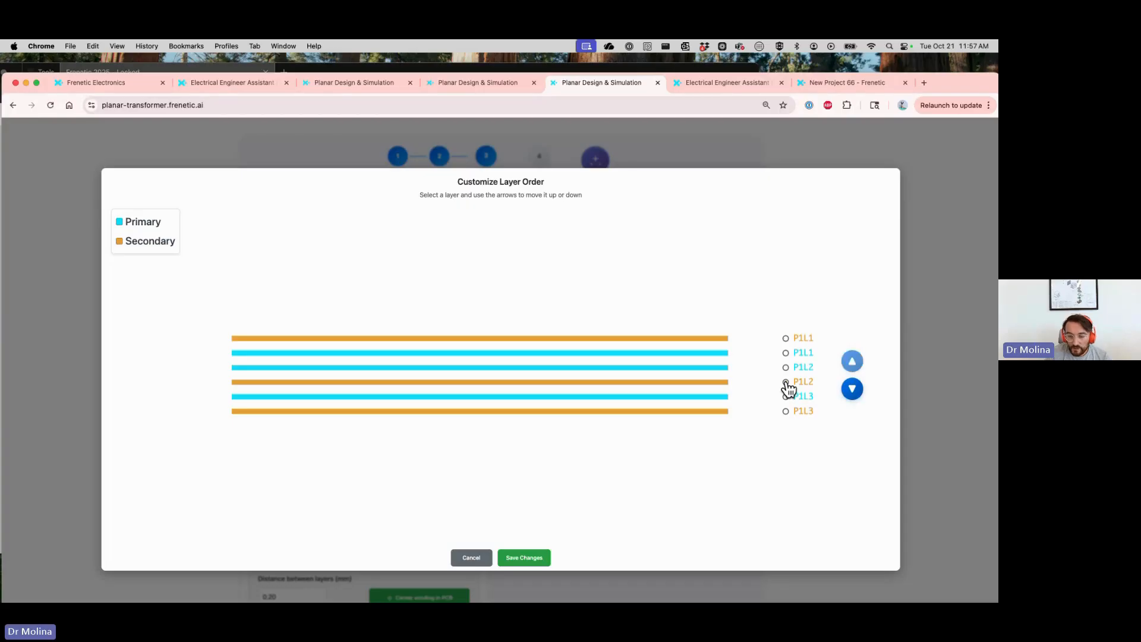
click(855, 364)
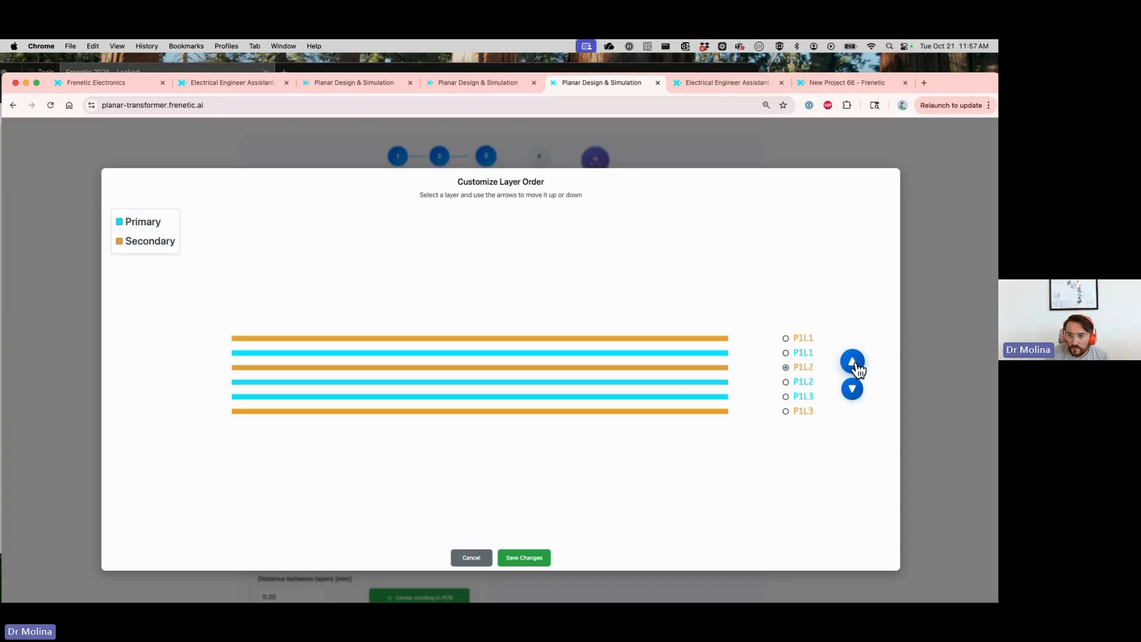
click(855, 364)
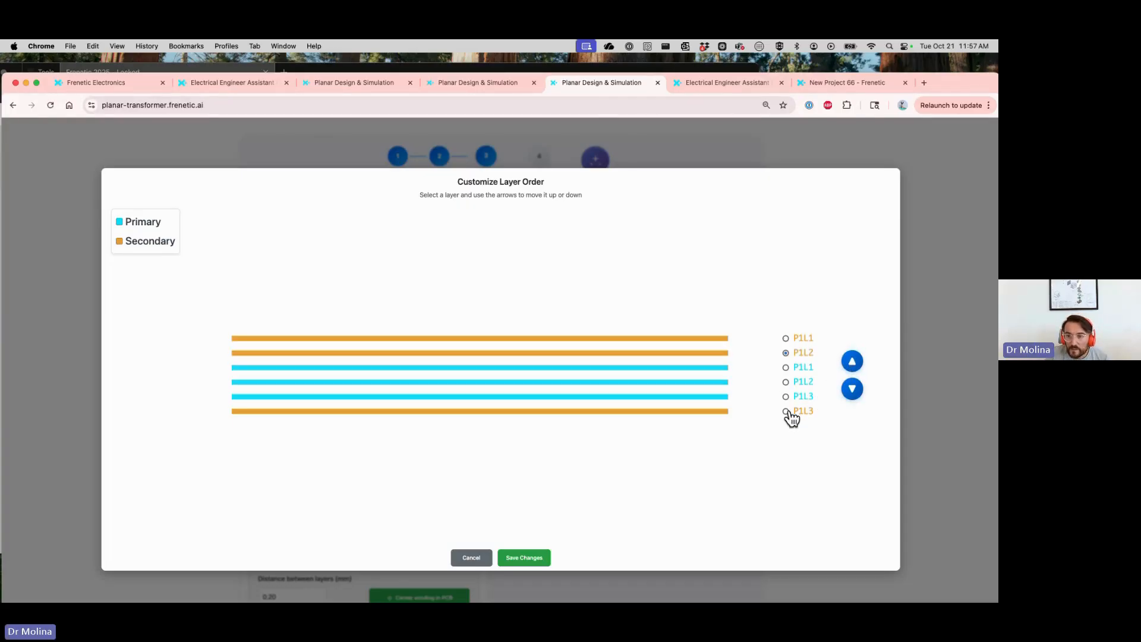
click(786, 412)
click(854, 362)
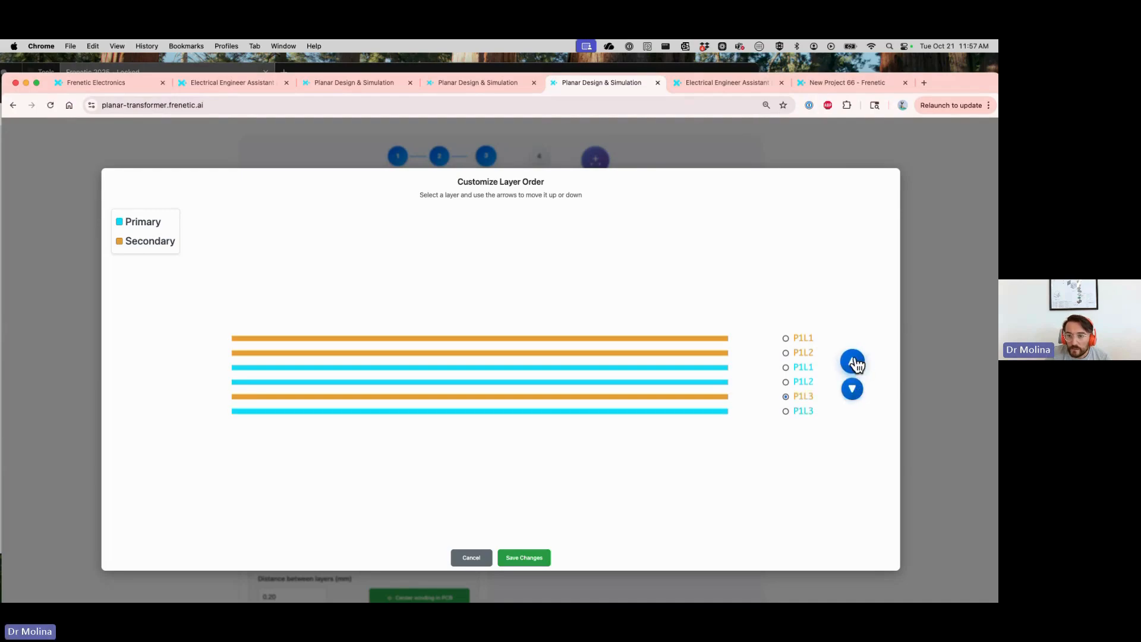
click(853, 362)
click(854, 362)
click(527, 558)
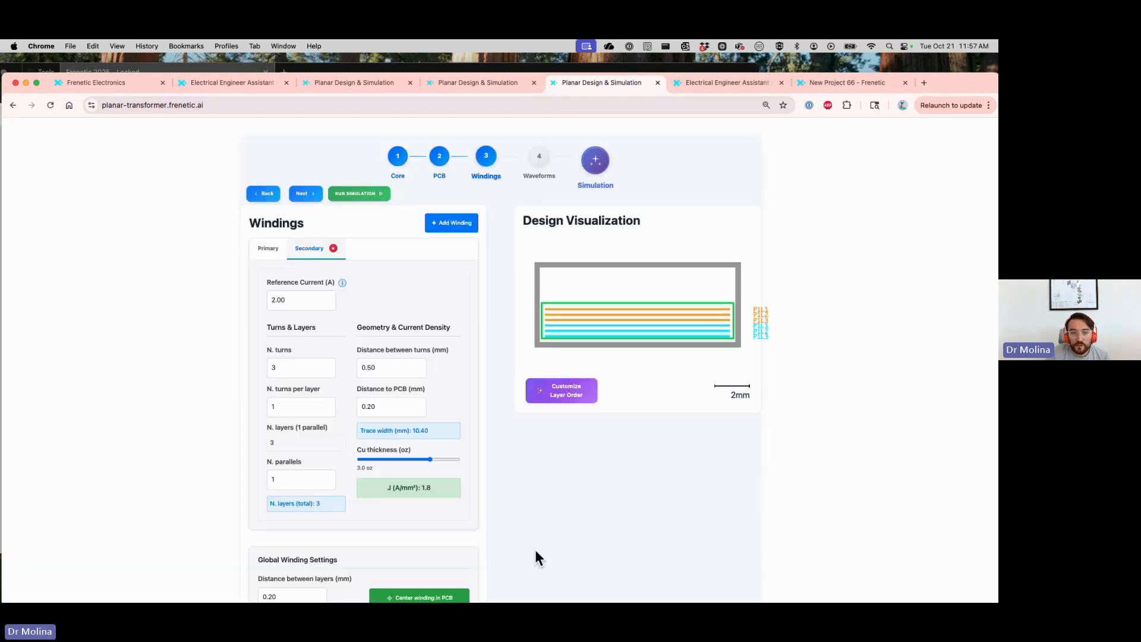
Proceed to the waveforms stage and run the simulation of the non-interleaved design
click(304, 194)
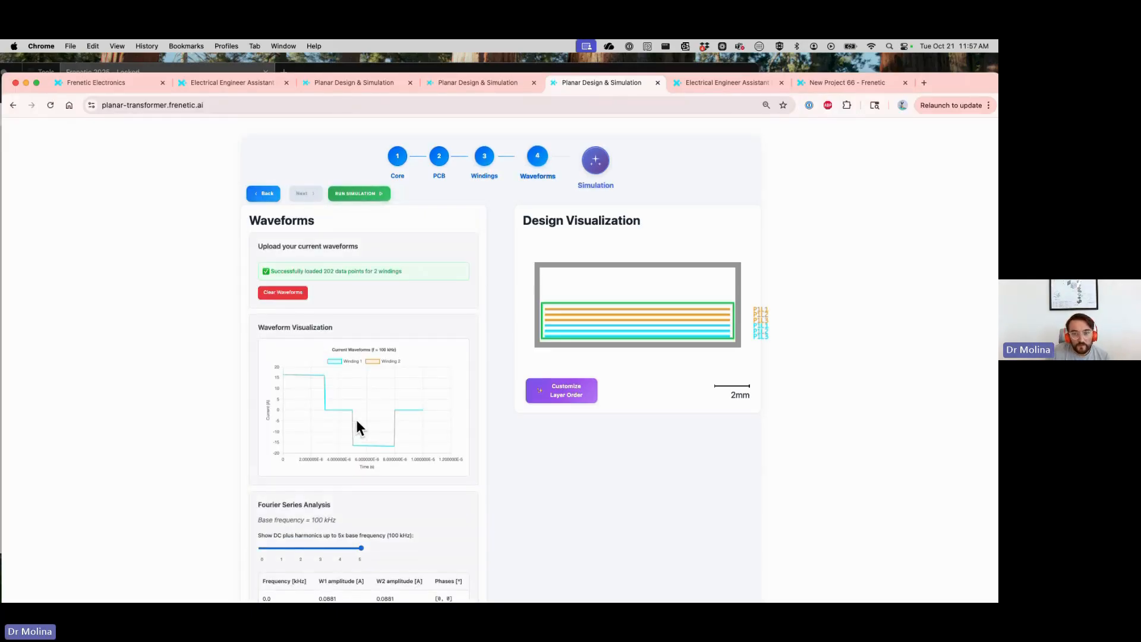
scroll(356, 419, down, 1)
click(362, 173)
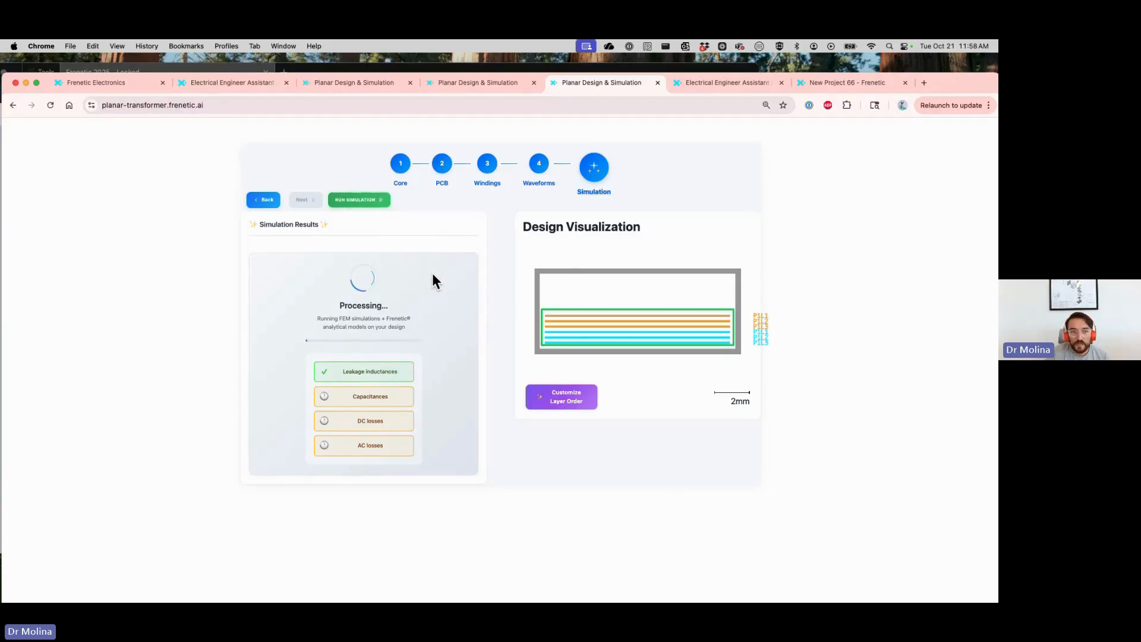
scroll(458, 387, down, 1)
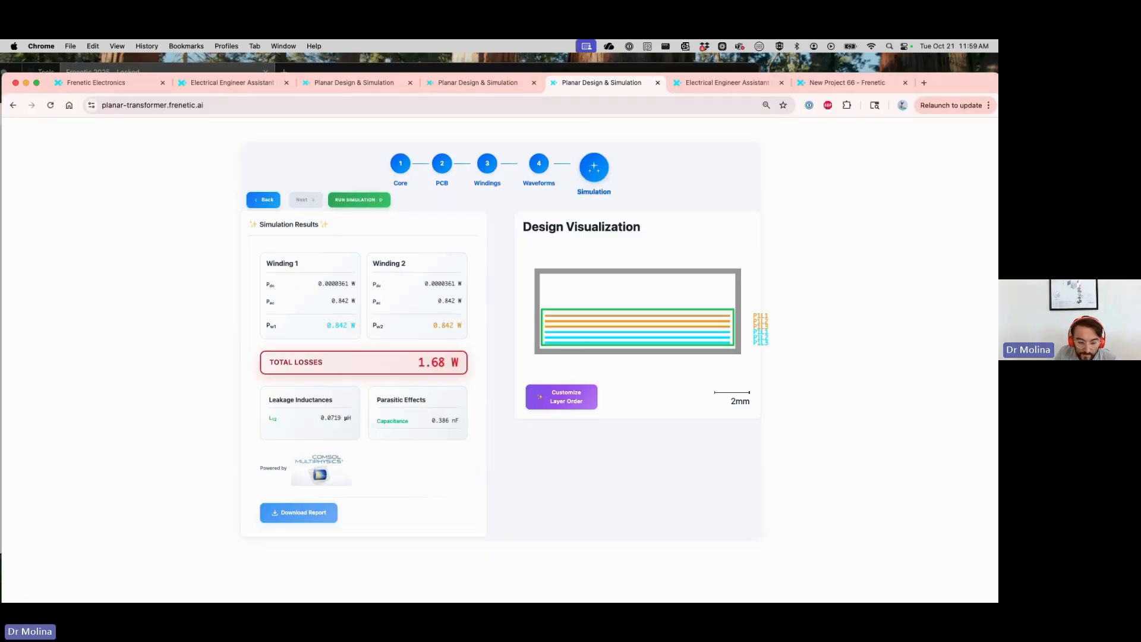
Switch to the PDF Expert document to review the interleaved winding slides, and return to the simulation results in Chrome
click(620, 589)
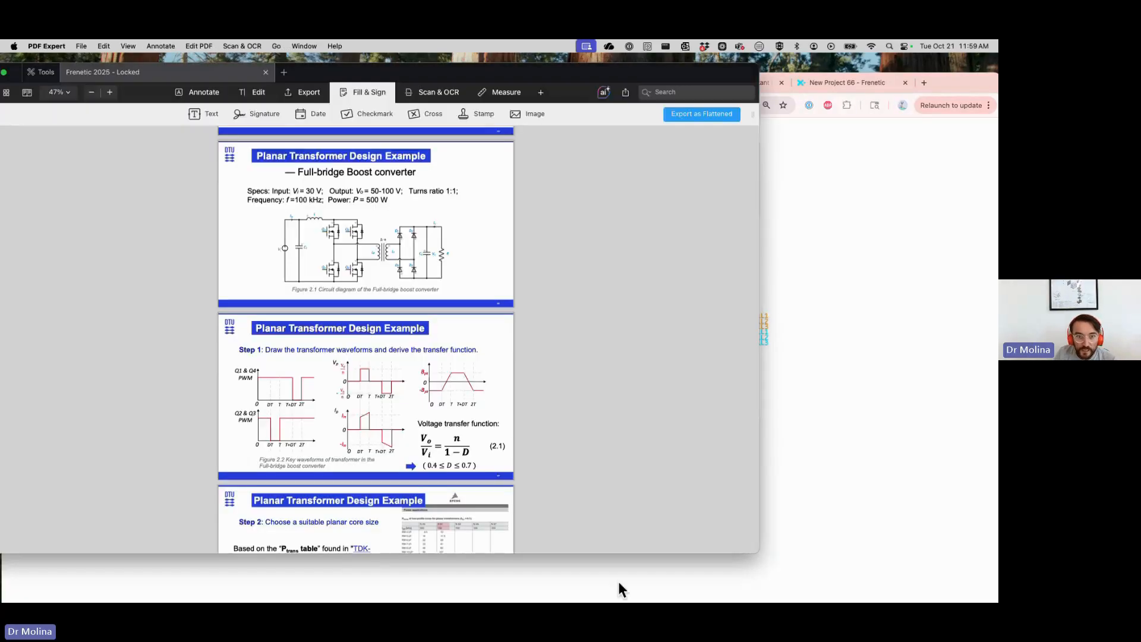
scroll(384, 414, up, 4)
scroll(383, 419, up, 10)
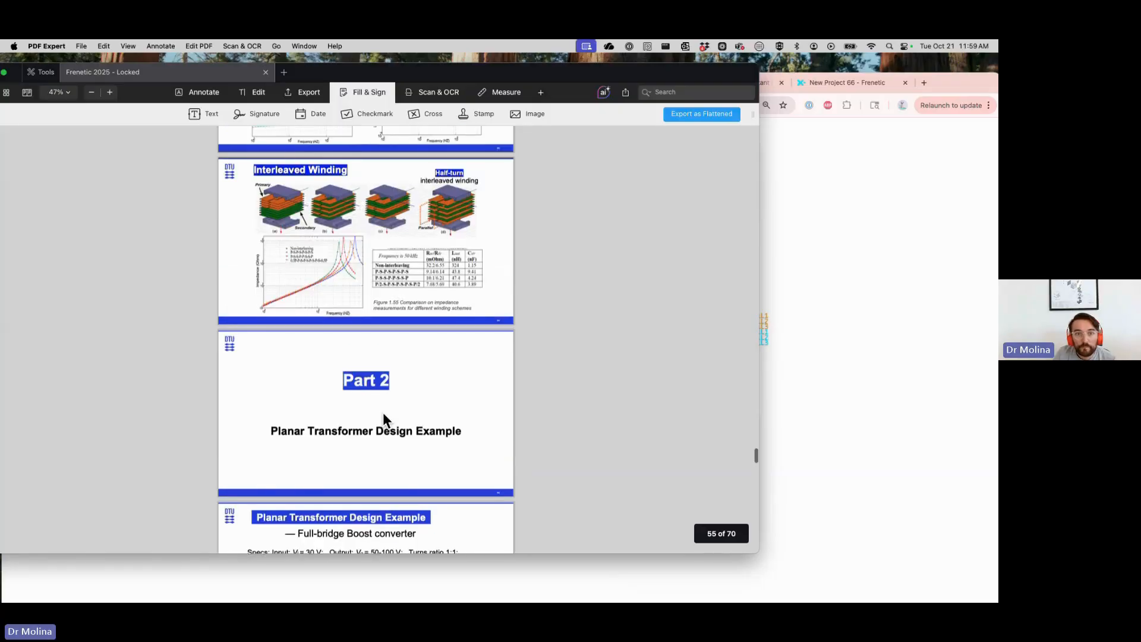
scroll(383, 415, up, 8)
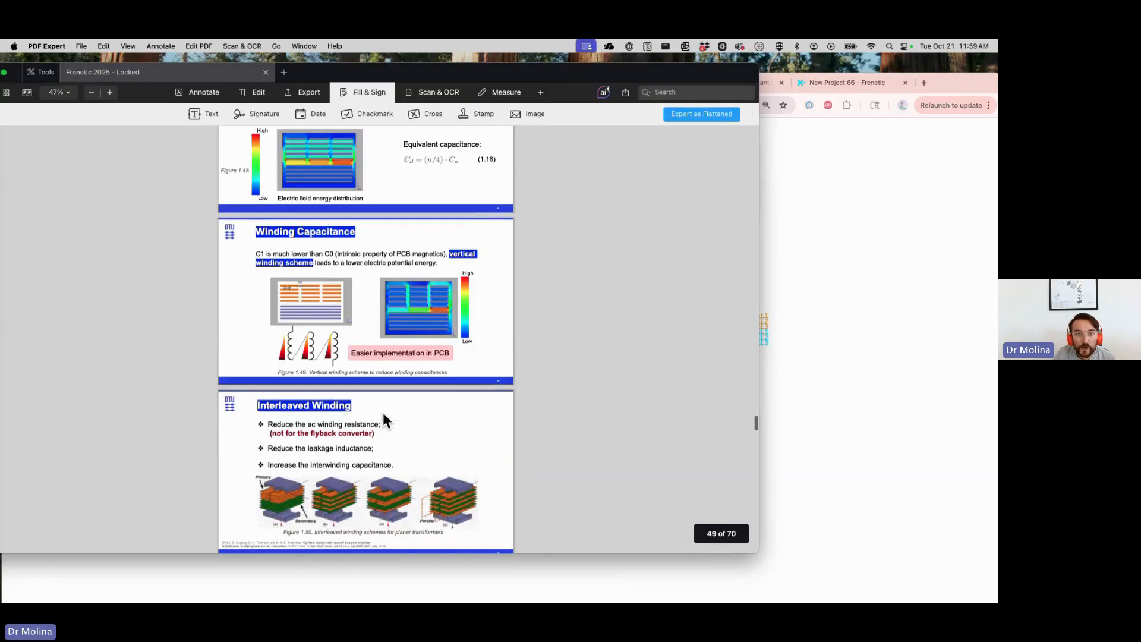
scroll(383, 413, down, 9)
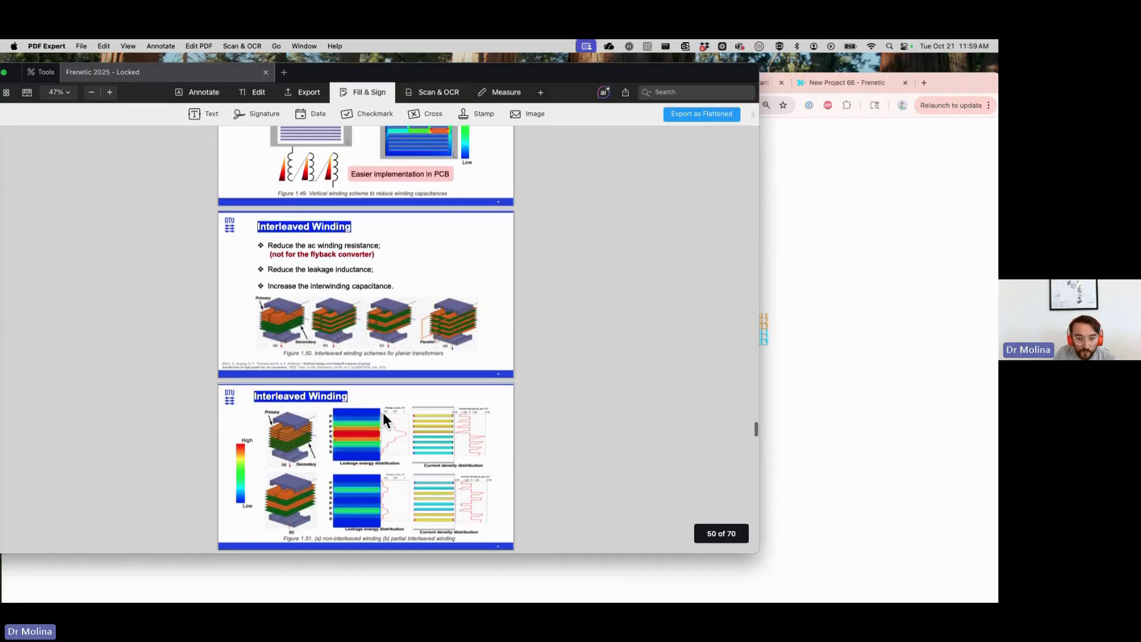
click(823, 423)
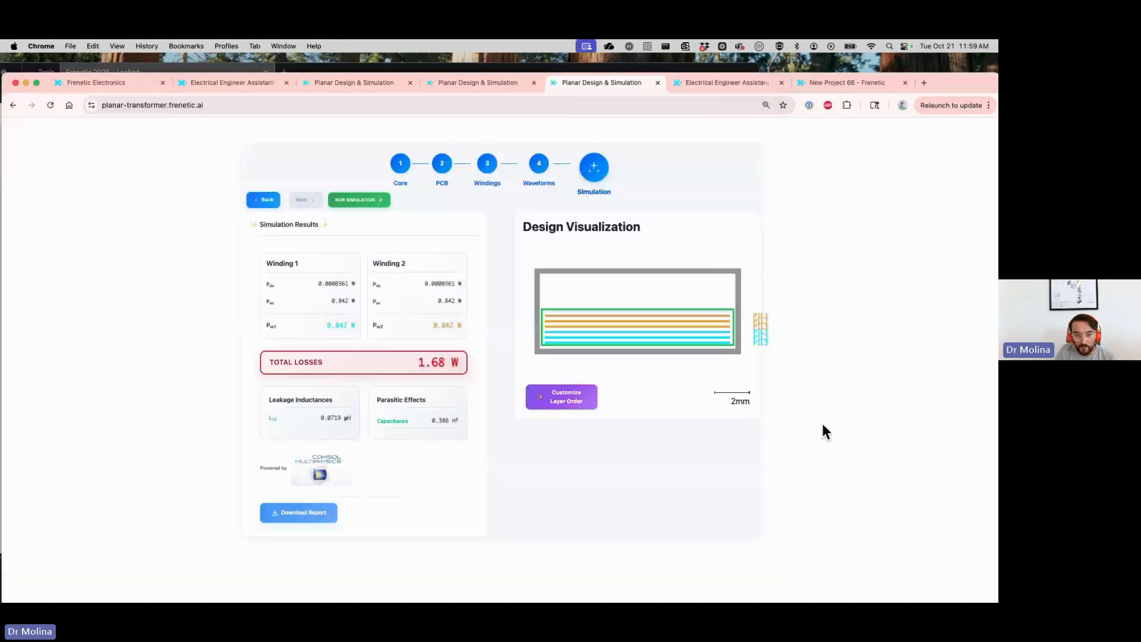